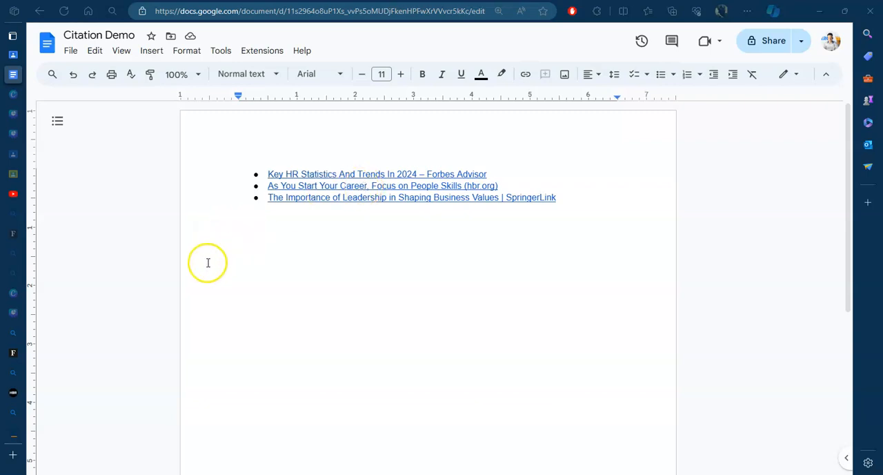
Step: Open the Harvard Business Review article on people skills and look over its title, author and publication date
left_click(14, 393)
scroll(290, 303, "down", 2)
scroll(289, 309, "up", 1)
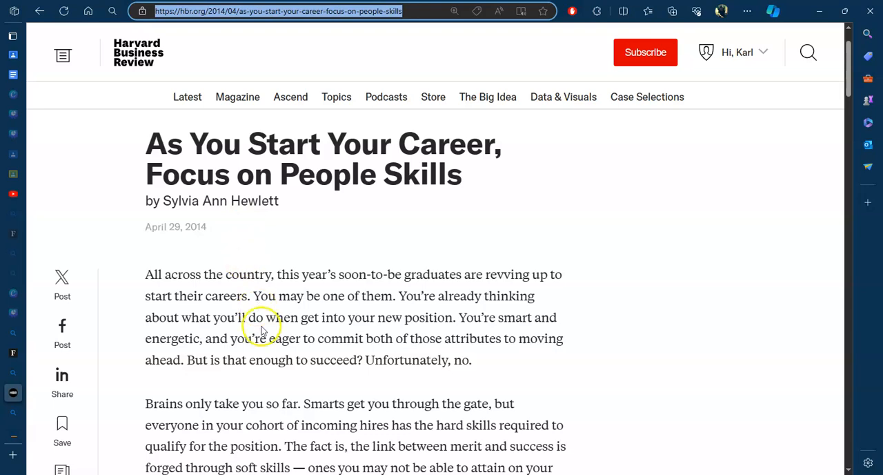
scroll(262, 328, "down", 10)
scroll(263, 332, "up", 10)
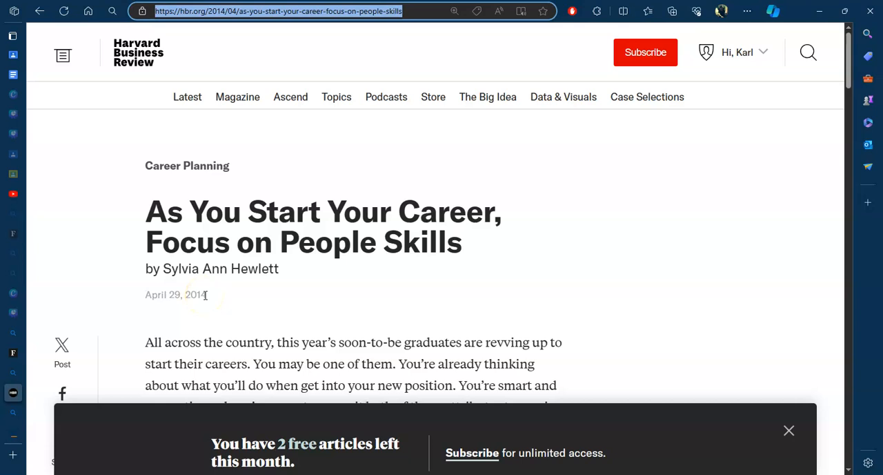
Step: Open the Forbes Advisor article on key HR statistics and trends and skim its contents
mouse_move(10, 356)
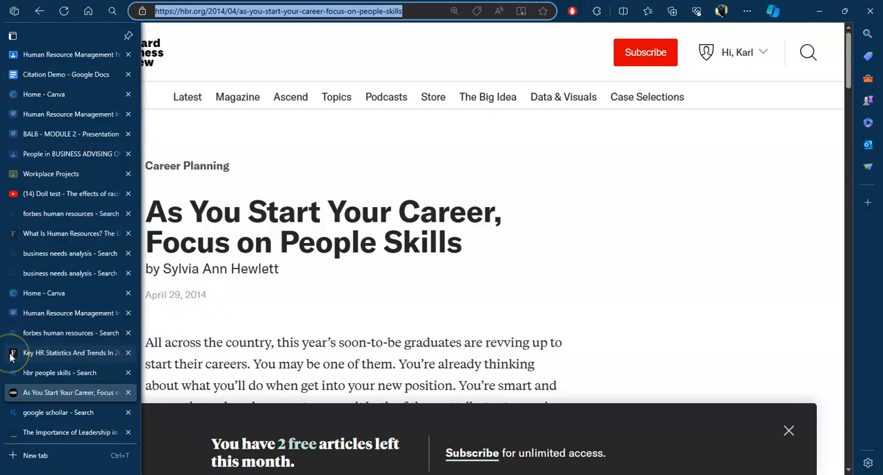
left_click(10, 356)
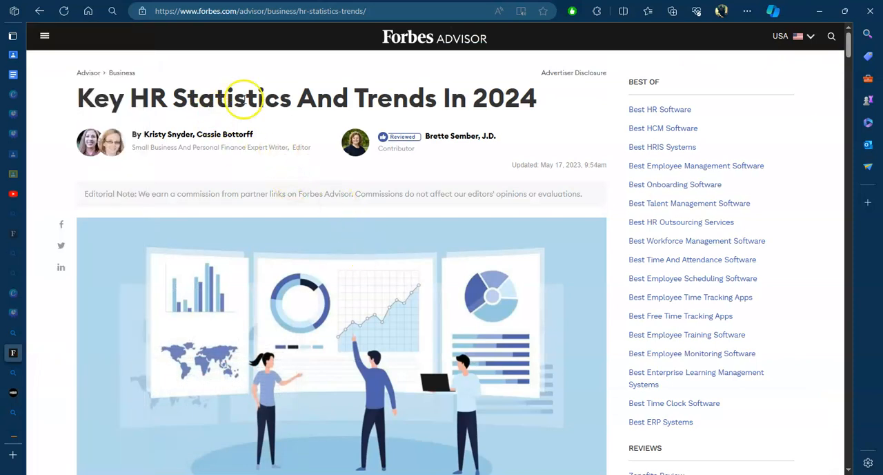
scroll(198, 288, "down", 5)
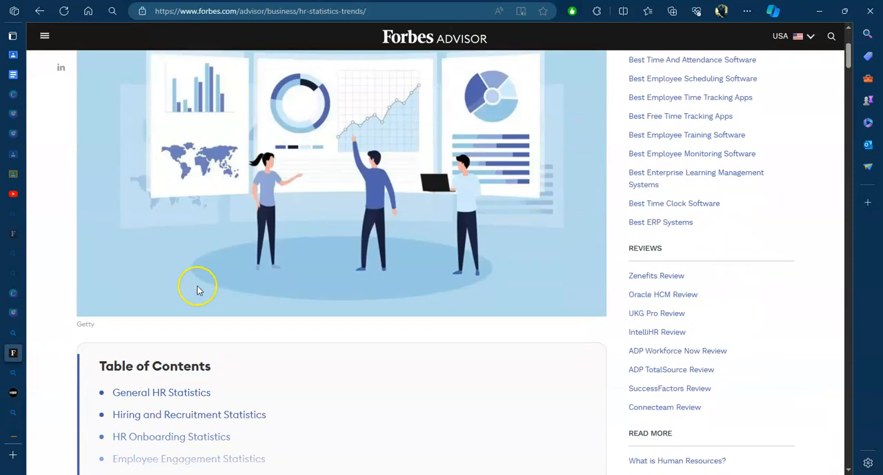
scroll(197, 290, "down", 5)
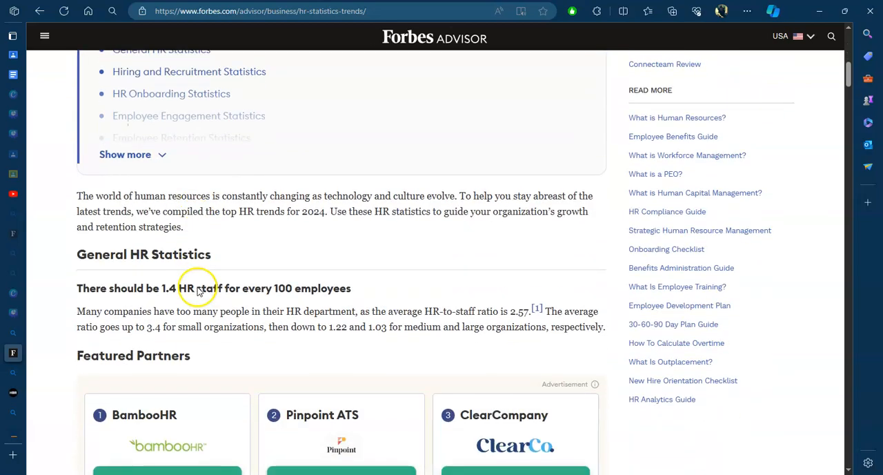
scroll(197, 290, "down", 8)
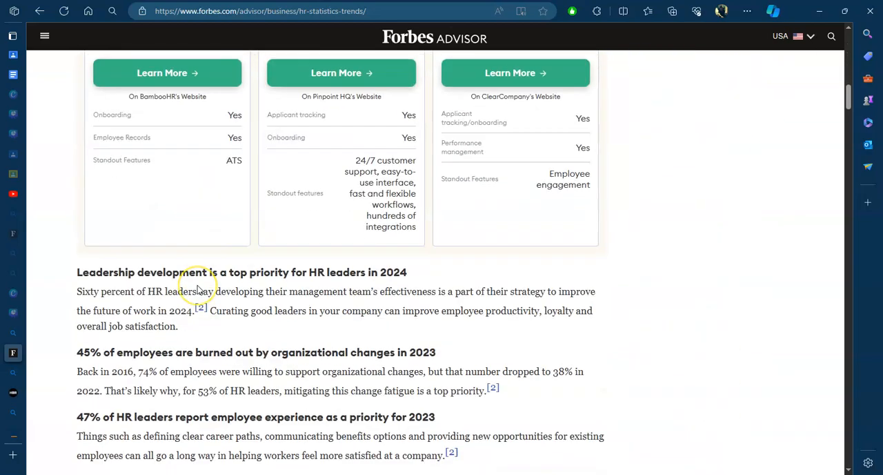
scroll(182, 297, "up", 19)
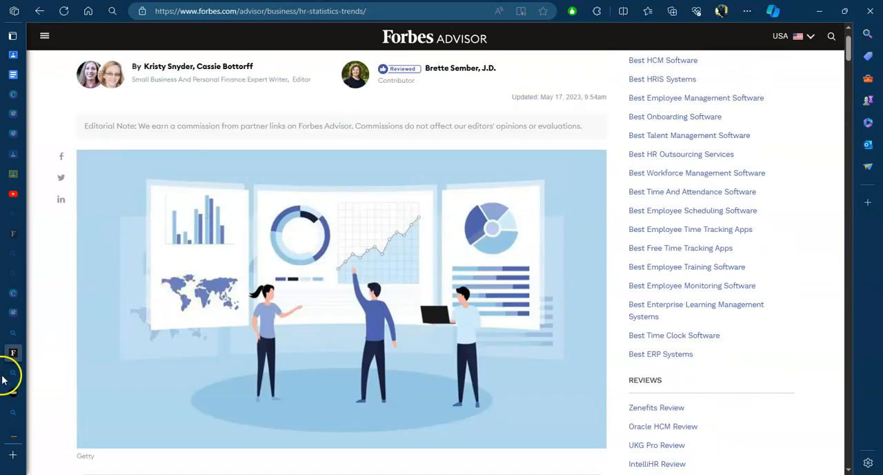
Step: Check the Google Scholar search results and the SpringerLink chapter on leadership in shaping business values
mouse_move(6, 375)
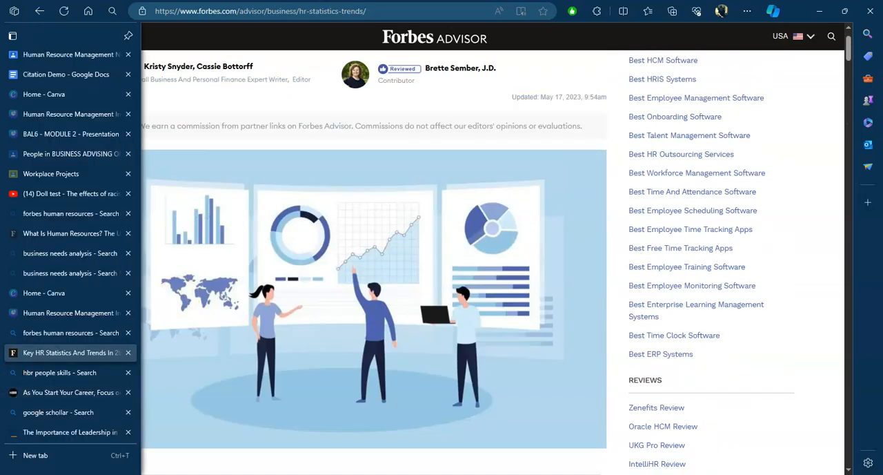
left_click(88, 415)
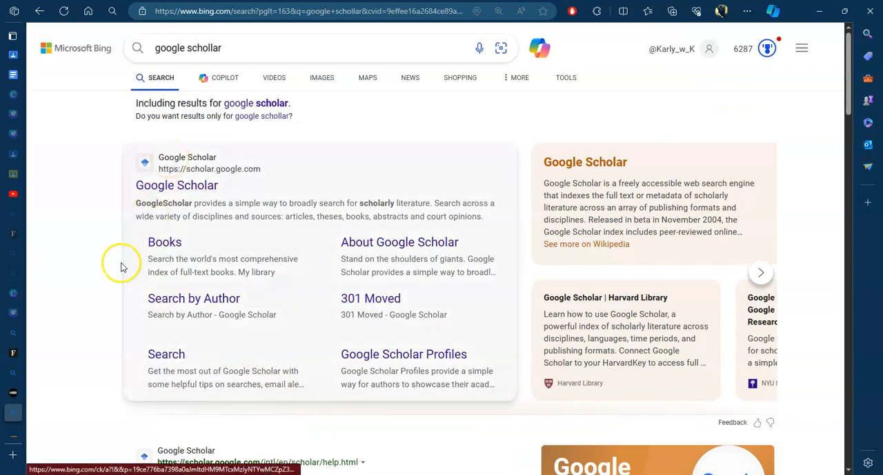
mouse_move(7, 439)
left_click(86, 434)
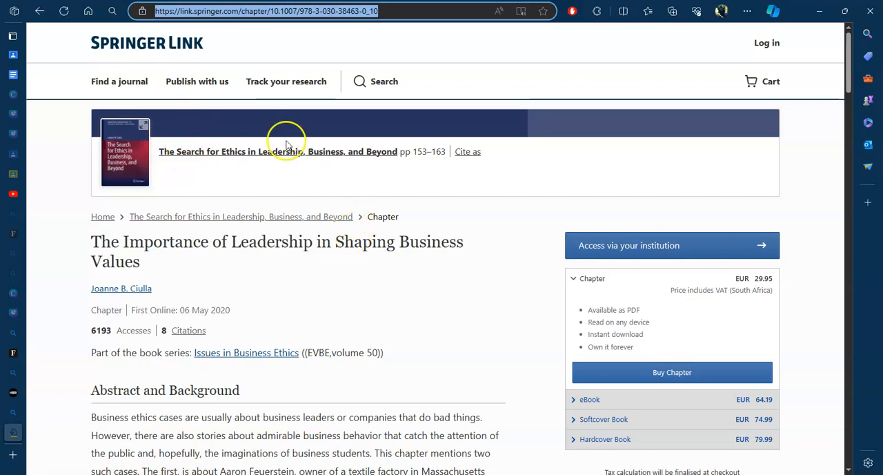
Step: In the Citation Demo document, write "Human resource stats have shown that employees are happier to be in the workplace, as a result of COVID-19." below the links
left_click(14, 74)
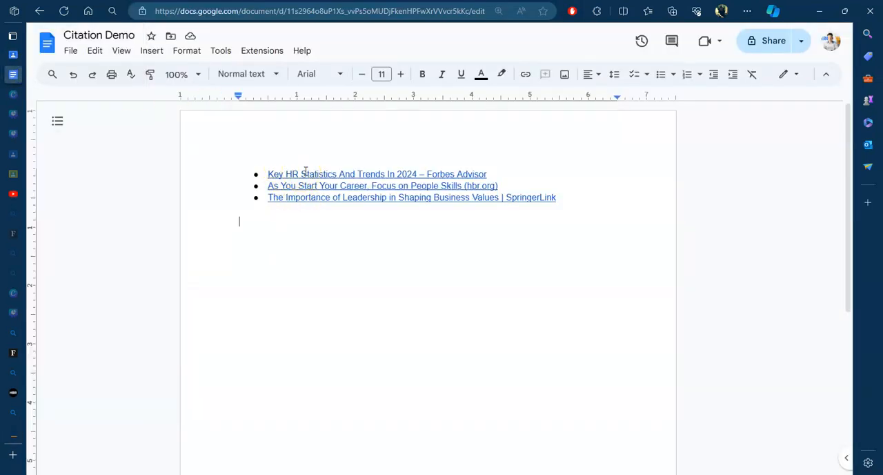
left_click(316, 270)
type("H")
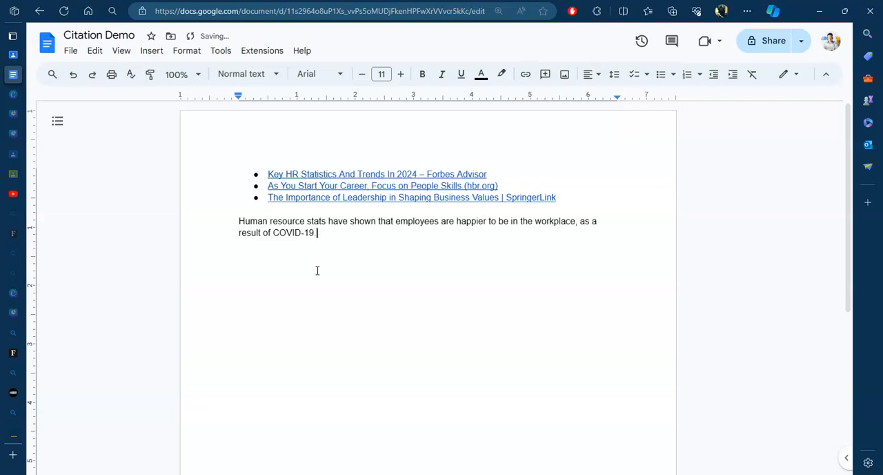
left_click(311, 270)
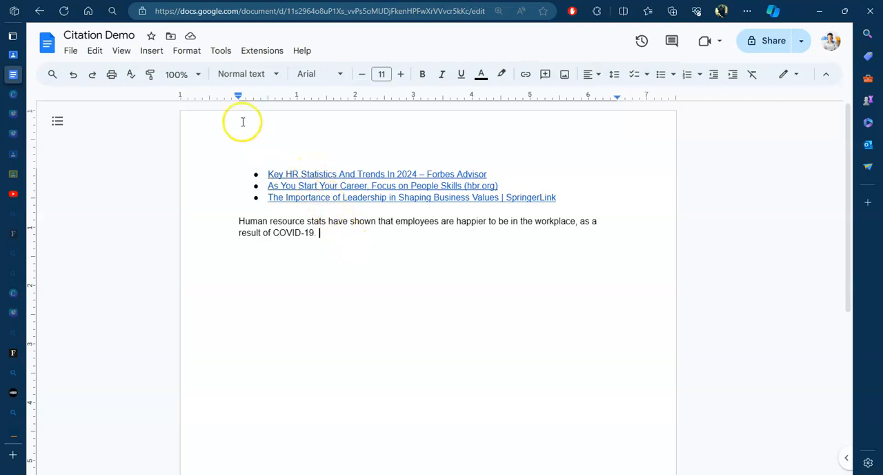
Step: Start a new citation source with Website as both the source type and the access method
left_click(219, 53)
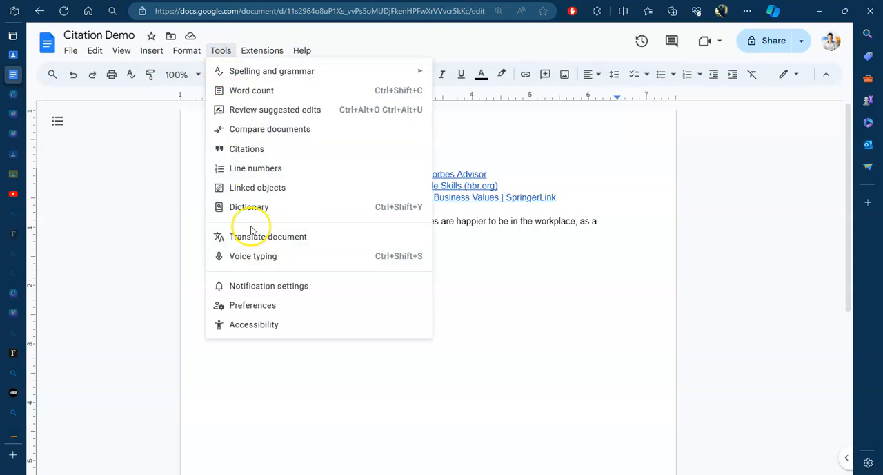
left_click(253, 148)
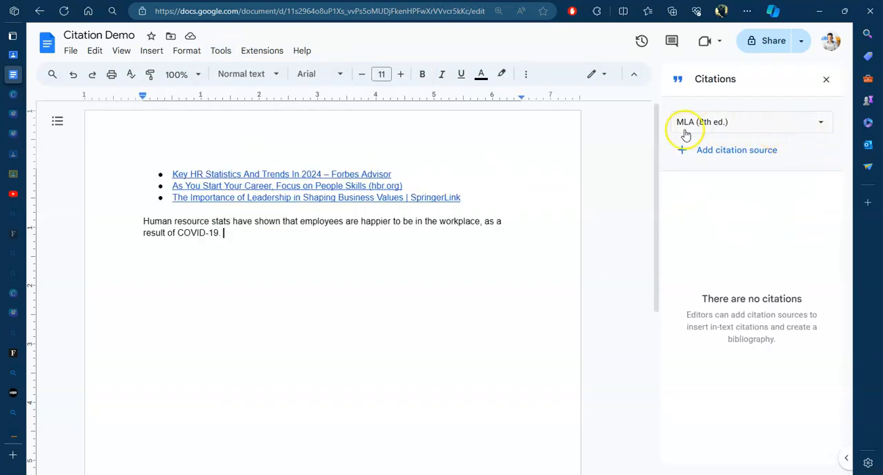
left_click(721, 152)
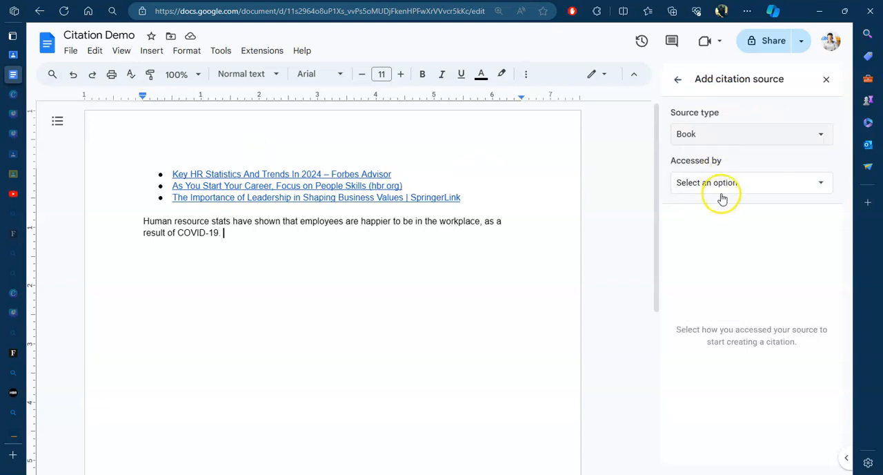
left_click(719, 138)
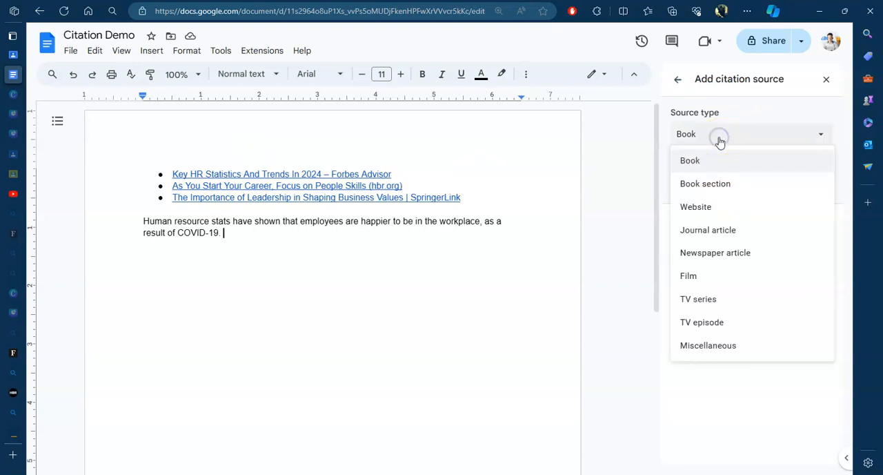
left_click(710, 206)
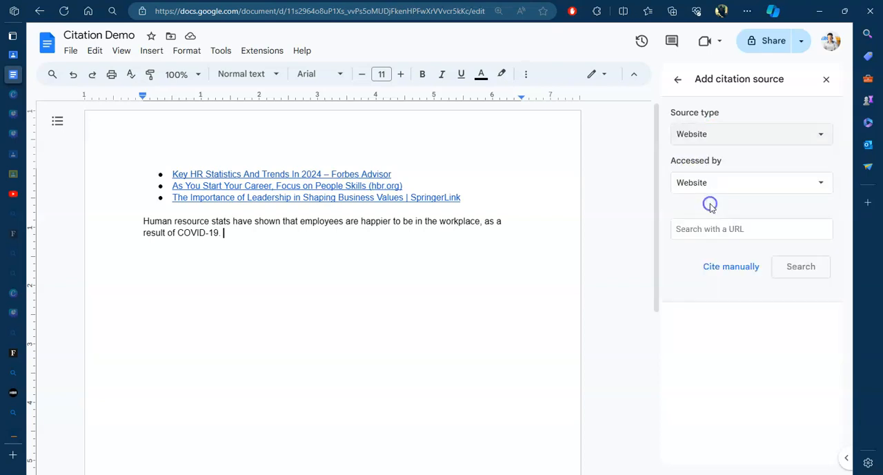
left_click(722, 184)
left_click(713, 207)
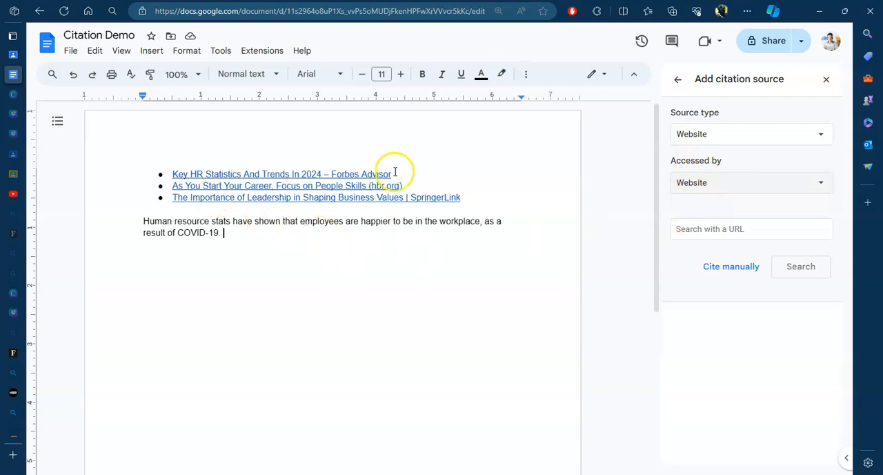
Step: Copy the URL of the Forbes Advisor link in the document and search for its citation details
left_click_drag(398, 179, 176, 175)
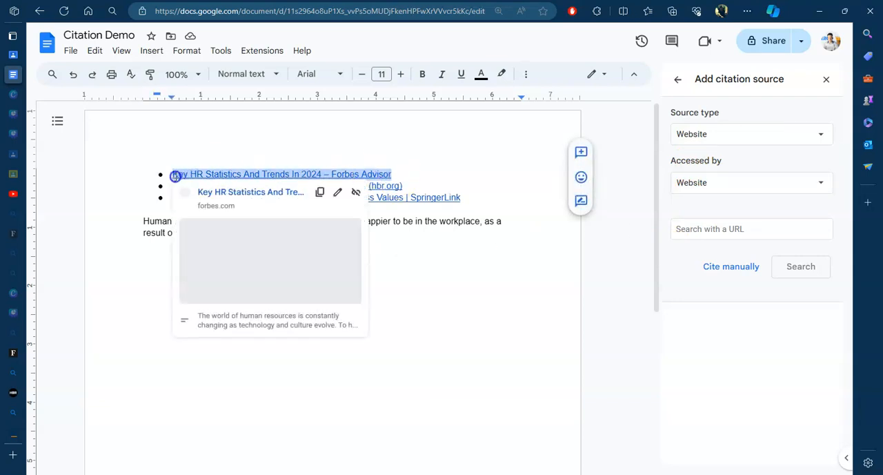
left_click(320, 192)
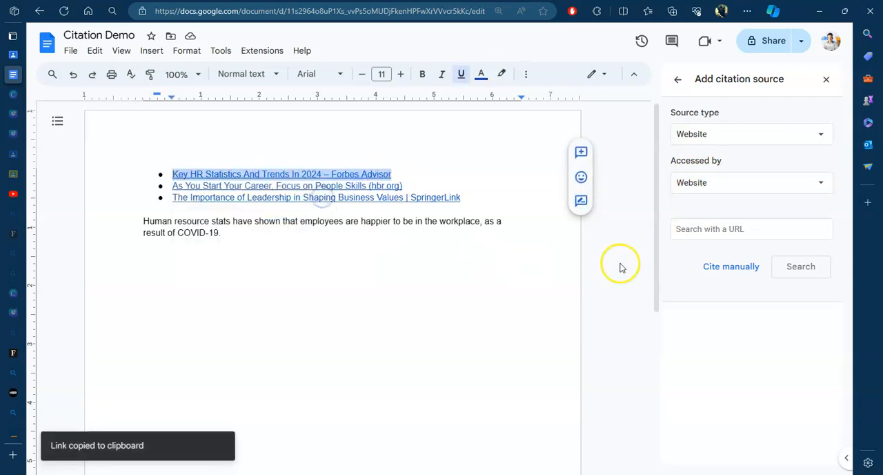
left_click(725, 228)
key("ctrl+v")
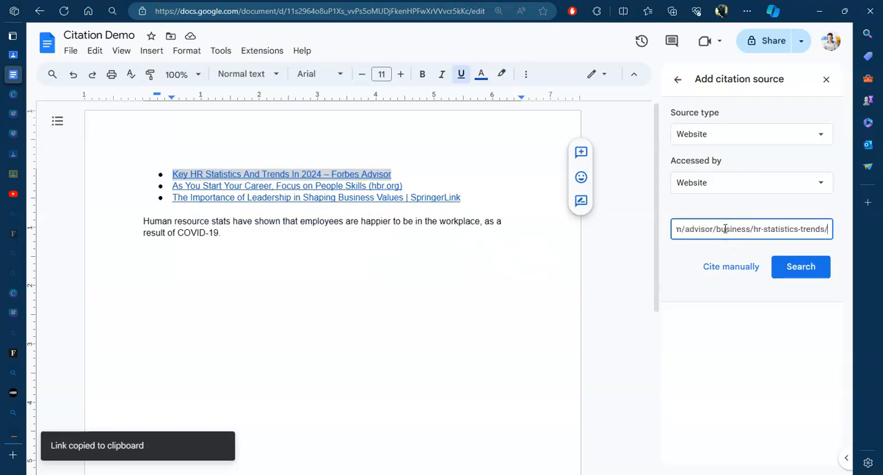
left_click(803, 266)
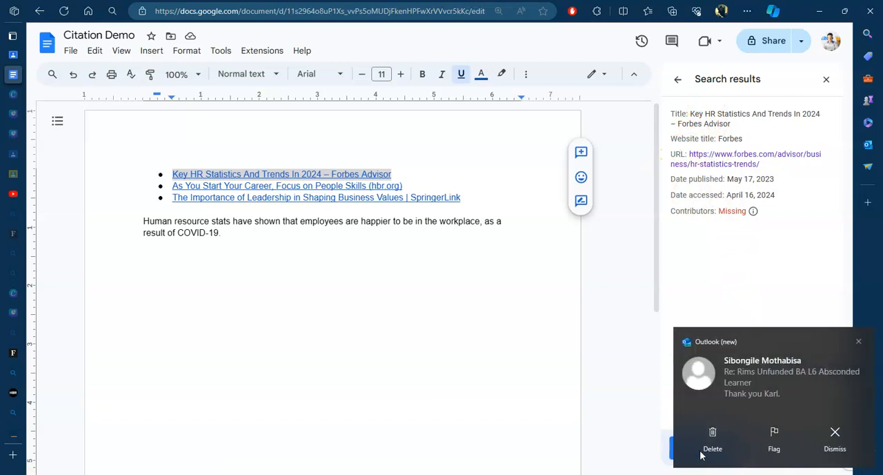
Step: Dismiss the mail notification, continue with the found Forbes source, and review its citation fields, keeping Author as the contributor type
left_click(855, 342)
left_click(730, 448)
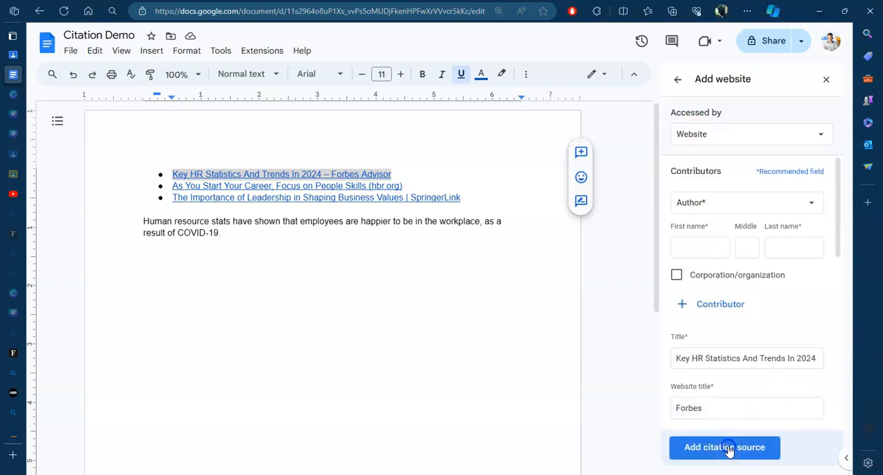
scroll(731, 365, "down", 5)
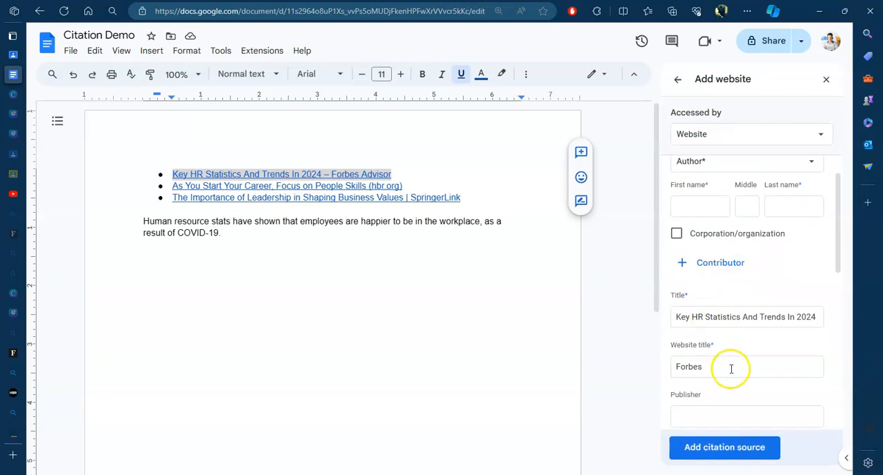
scroll(737, 362, "up", 5)
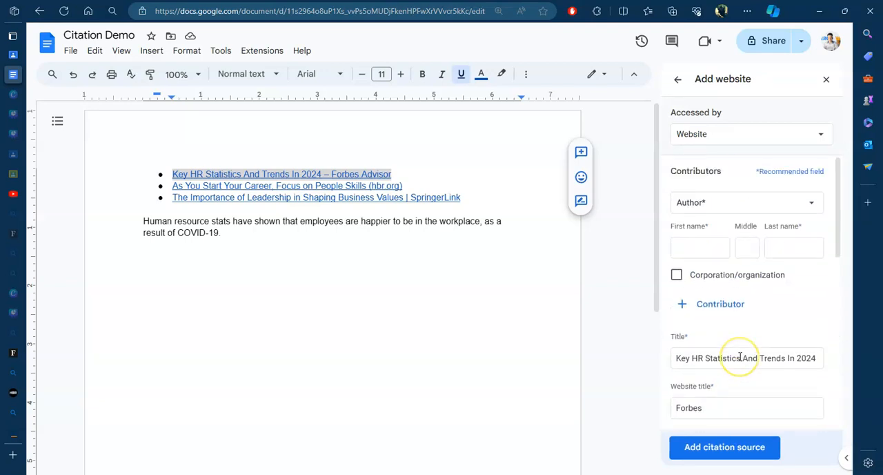
left_click(737, 200)
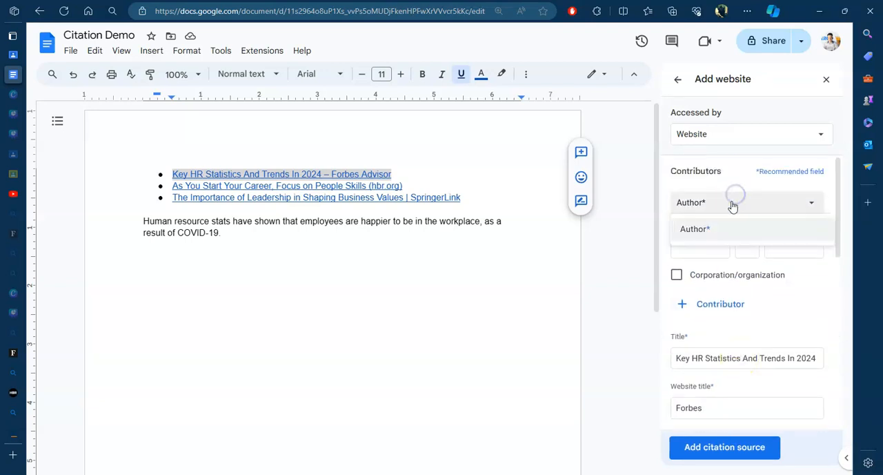
left_click(733, 206)
Step: Open the Forbes Advisor article and copy the authors' names from its byline
mouse_move(16, 370)
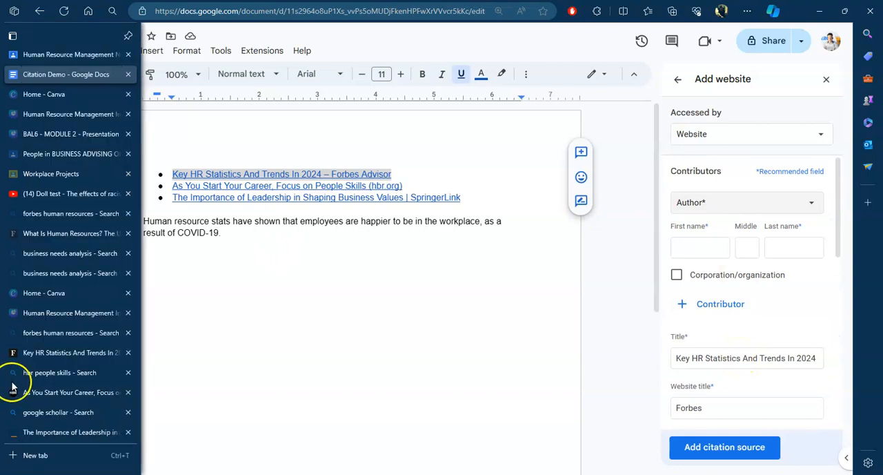
left_click(69, 357)
scroll(173, 211, "up", 2)
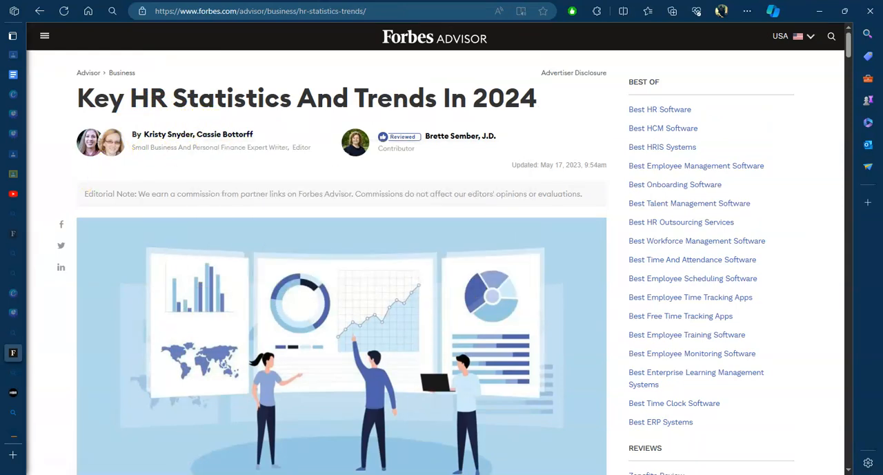
mouse_move(14, 365)
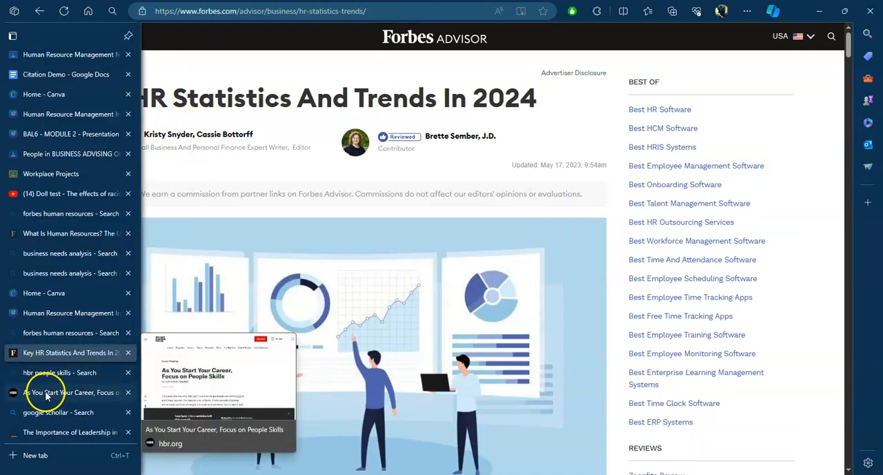
left_click_drag(131, 147, 146, 135)
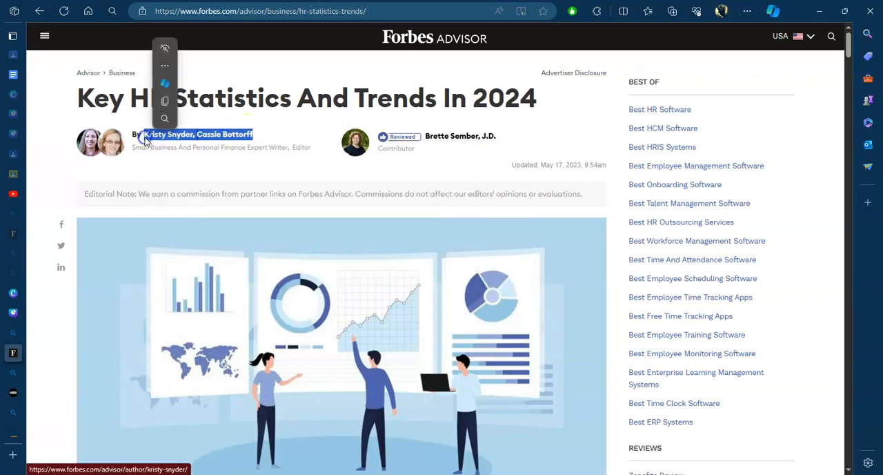
right_click(146, 136)
left_click(176, 258)
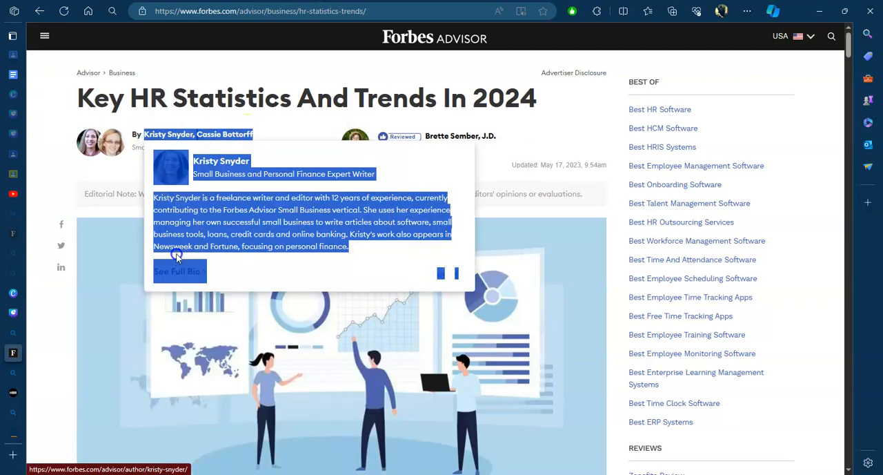
Step: Return to the Citation Demo document and paste the copied author details without formatting below the COVID-19 sentence
left_click(15, 72)
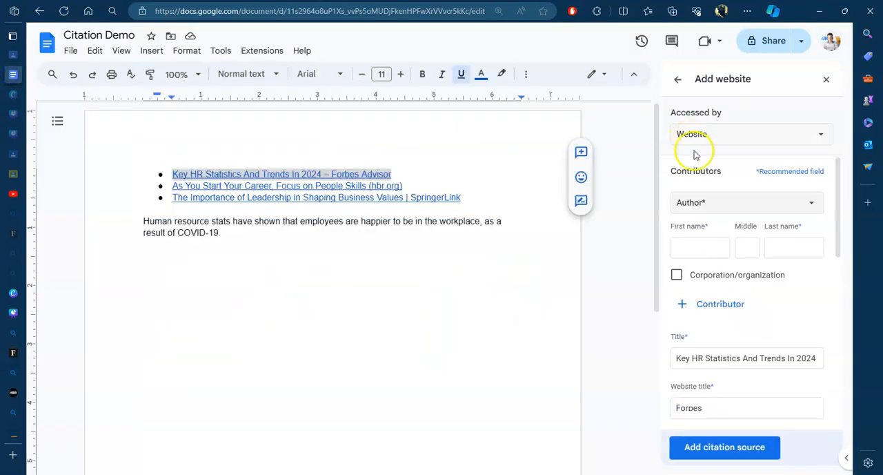
left_click(700, 252)
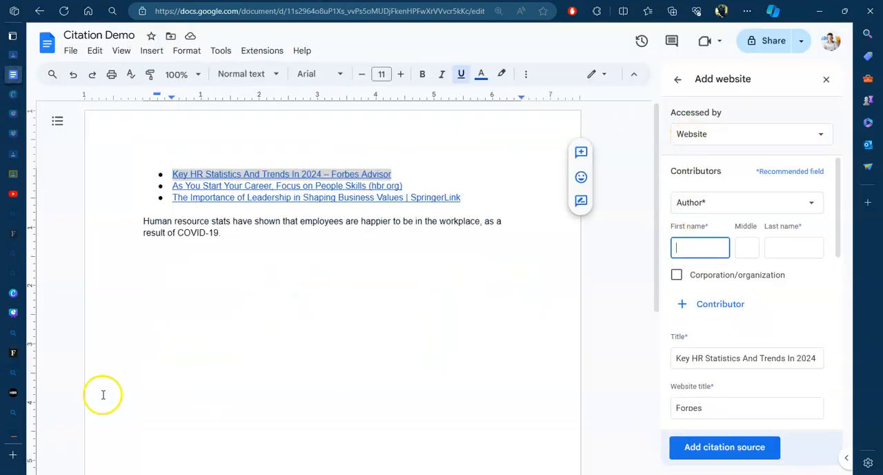
left_click(200, 320)
left_click(256, 239)
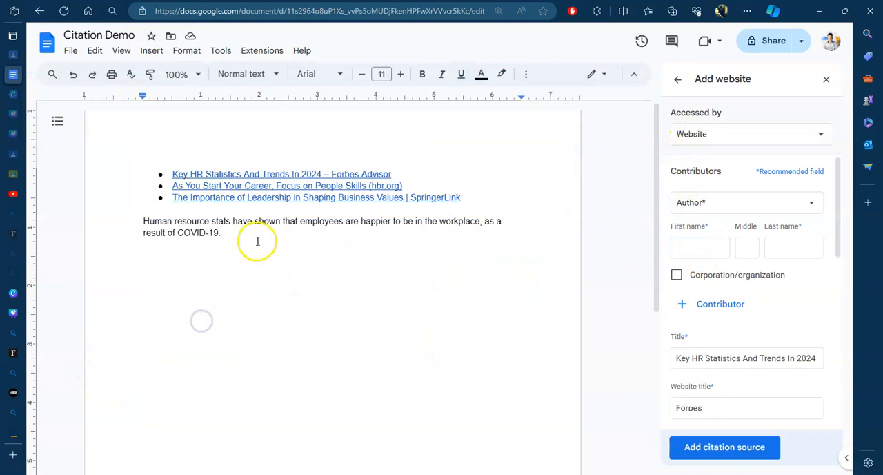
key("Return")
key("ctrl+v")
key("ctrl+z")
right_click(158, 138)
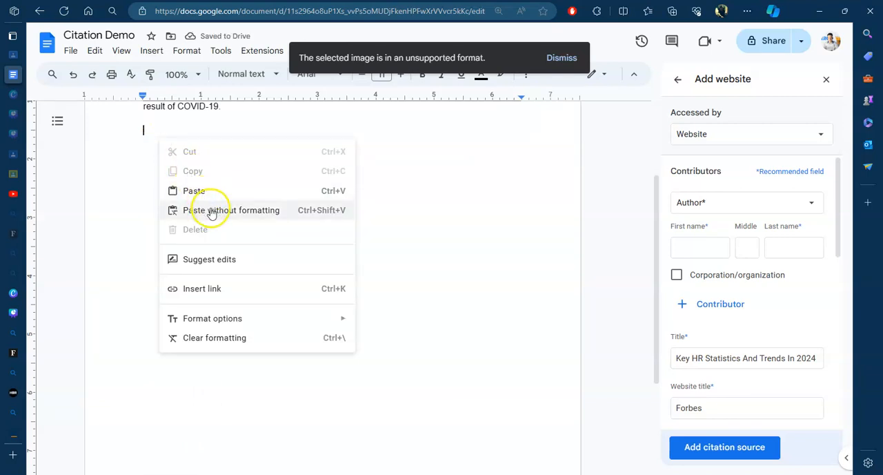
left_click(212, 212)
scroll(217, 227, "up", 3)
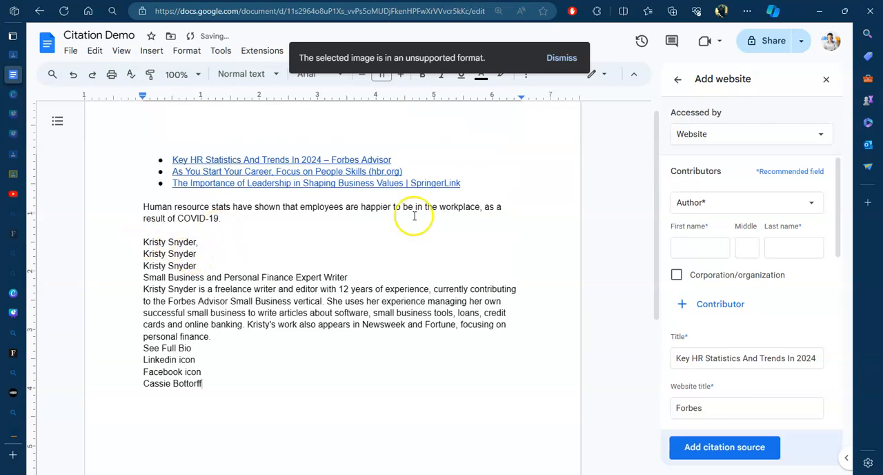
Step: Enter the first author's first and last name, then add a second Author contributor with the other author's first and last name
left_click(689, 246)
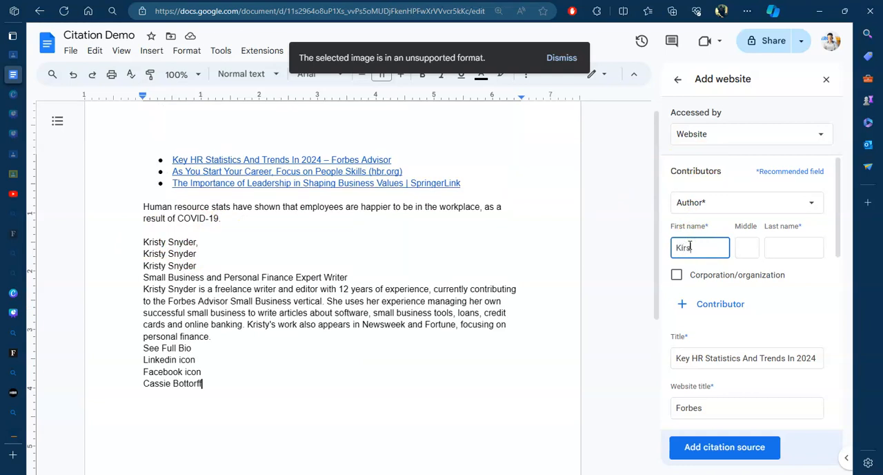
left_click(782, 252)
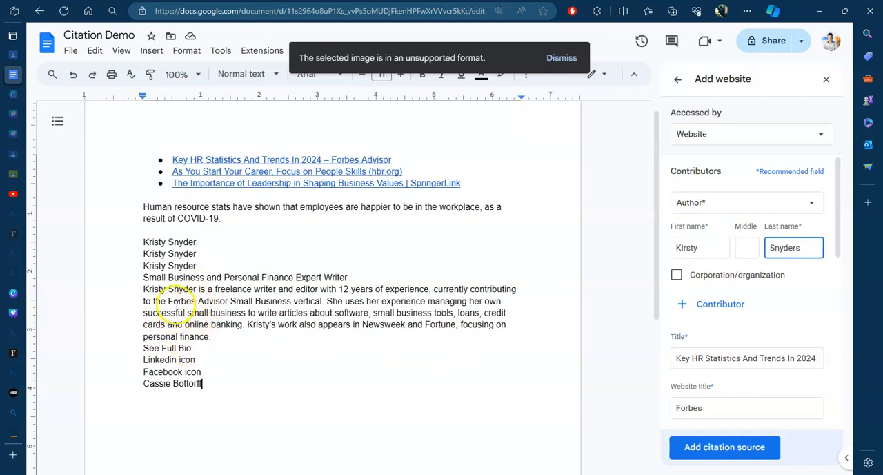
left_click_drag(238, 384, 221, 378)
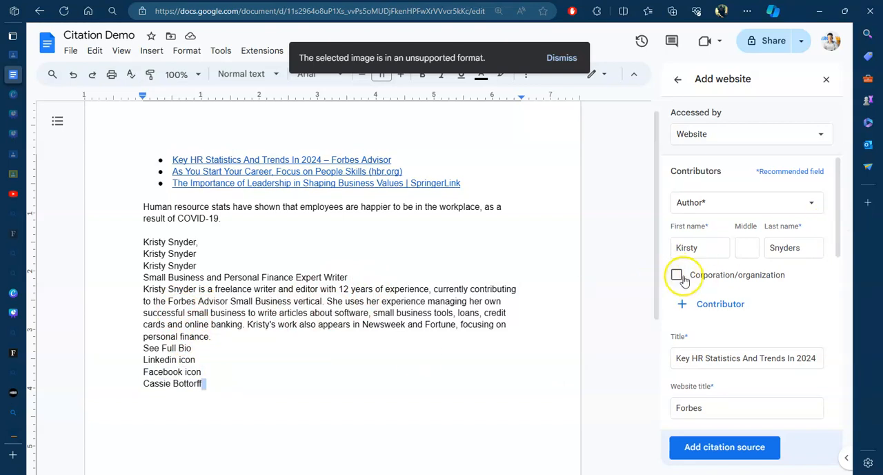
left_click(682, 302)
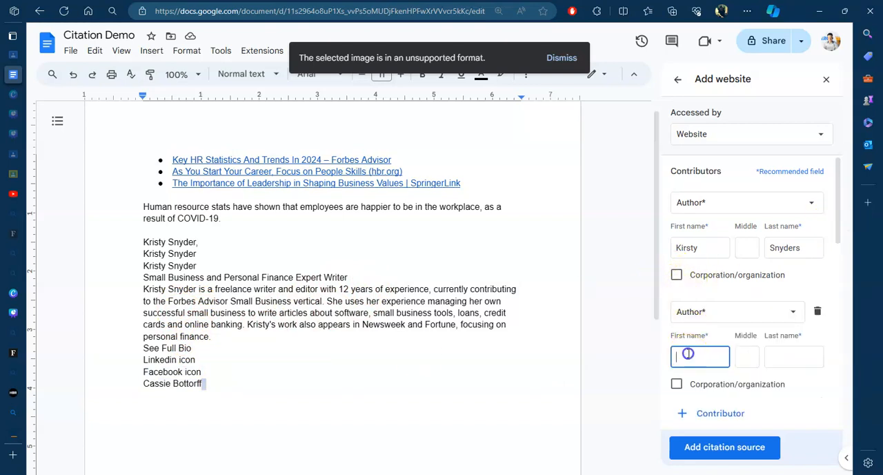
type("Cassie")
left_click(784, 354)
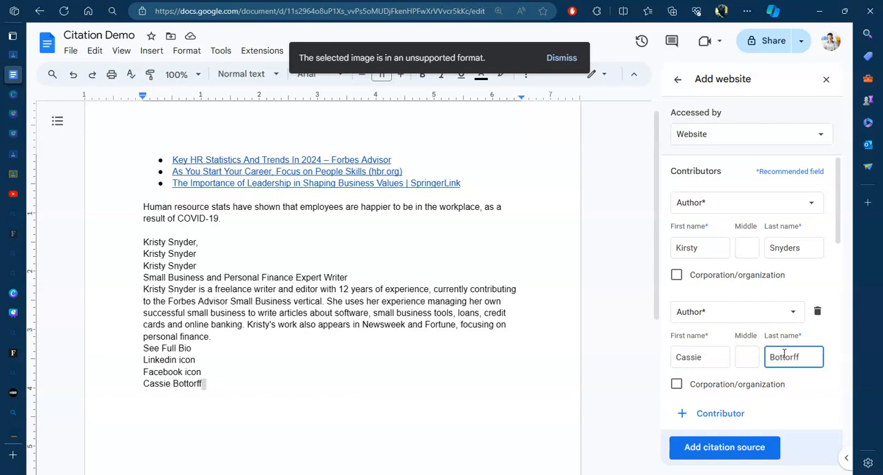
Step: Delete the pasted author text from the document, review the remaining Forbes source fields and add the citation source
left_click_drag(264, 394, 129, 239)
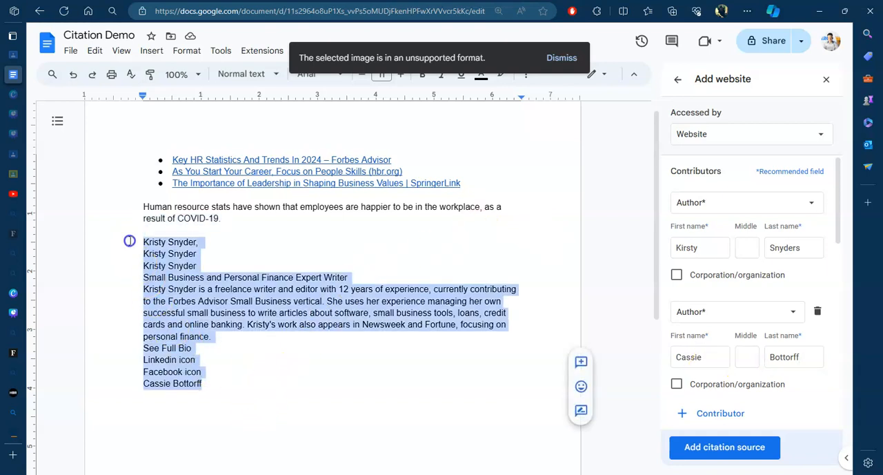
key("BackSpace")
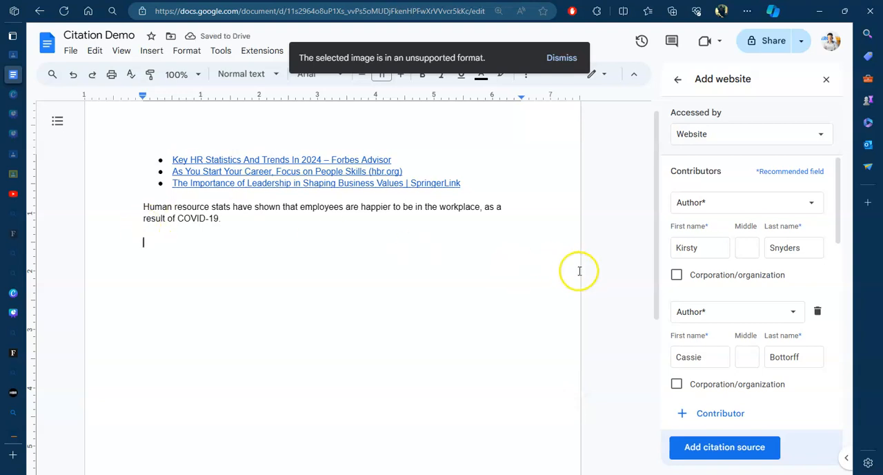
scroll(725, 317, "down", 2)
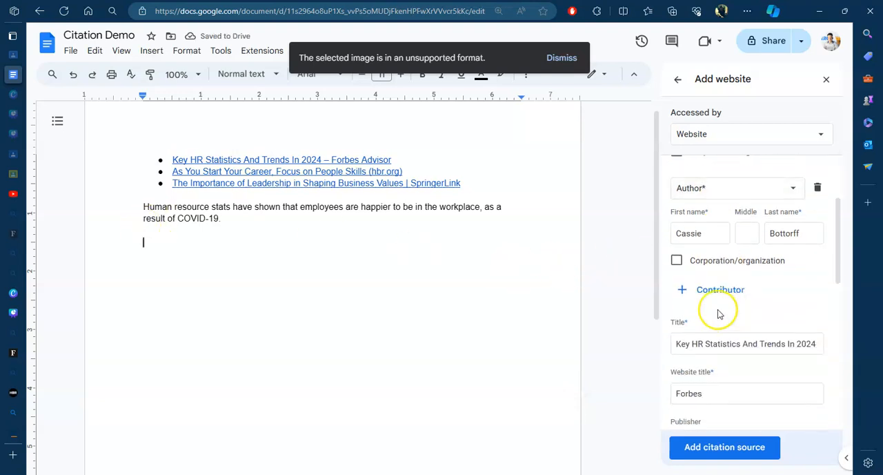
scroll(694, 316, "down", 1)
scroll(693, 316, "down", 3)
scroll(690, 323, "down", 2)
left_click(712, 448)
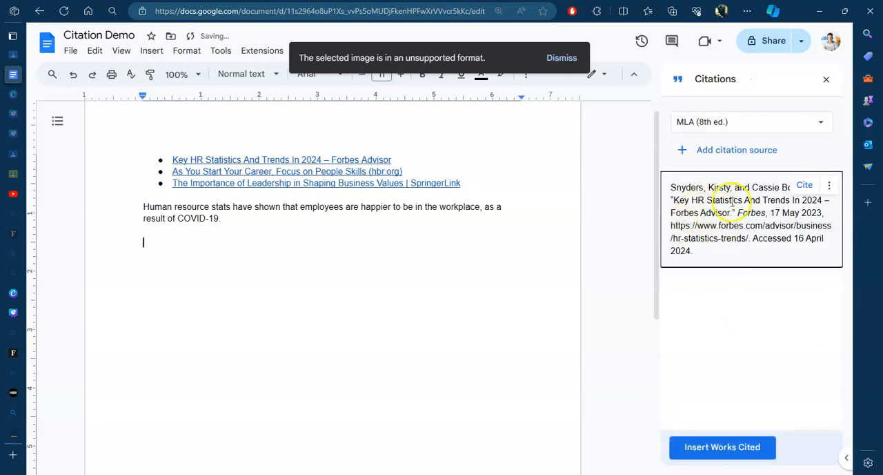
Step: Insert the Forbes in-text citation after the COVID-19 sentence and write "I as an individual aim to enhance my career by develop the patients." below it
left_click(232, 218)
mouse_move(755, 200)
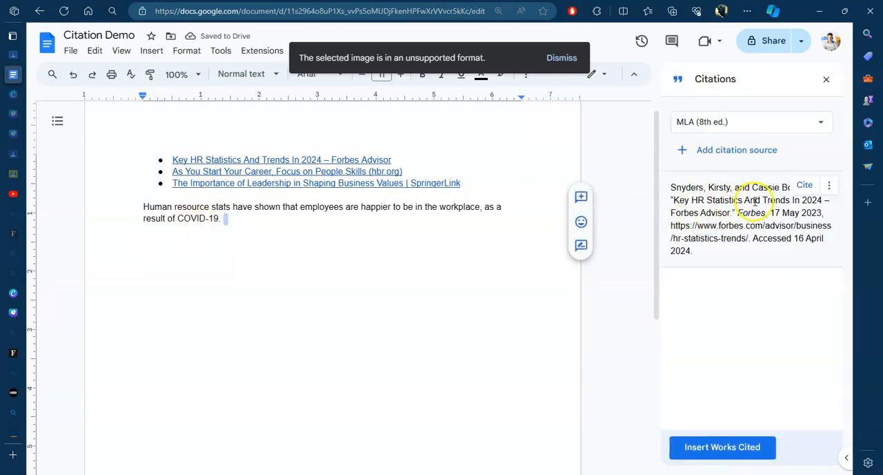
left_click(804, 187)
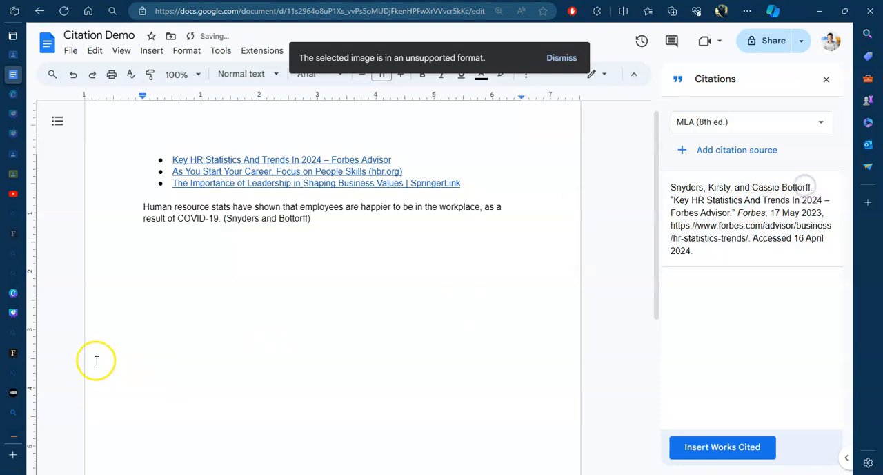
left_click(326, 219)
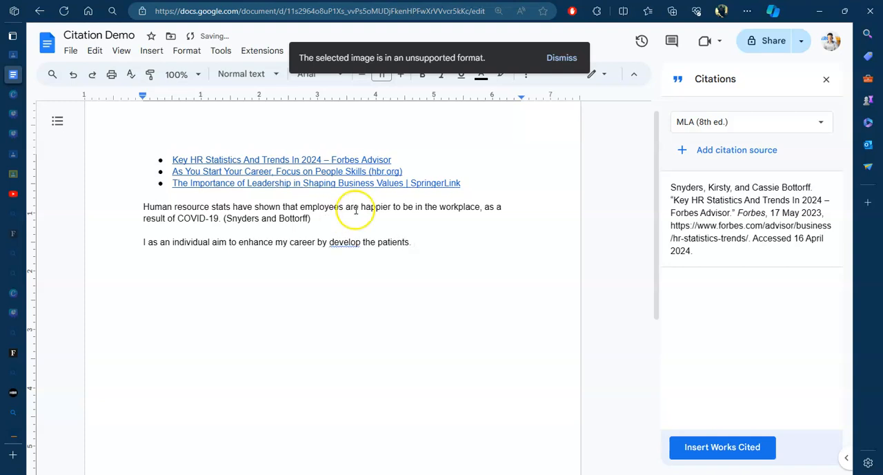
Step: Copy the URL of the hbr.org link and search with it in a new citation source of type Website, accessed by Website
left_click_drag(406, 171, 185, 174)
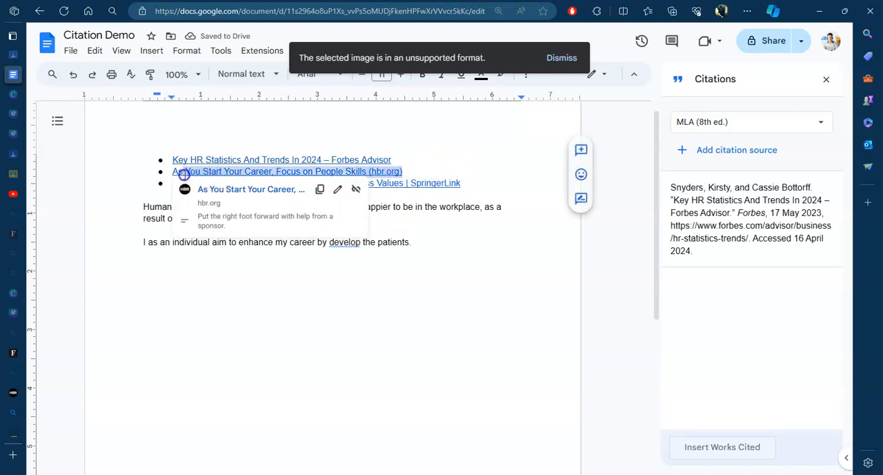
left_click(320, 189)
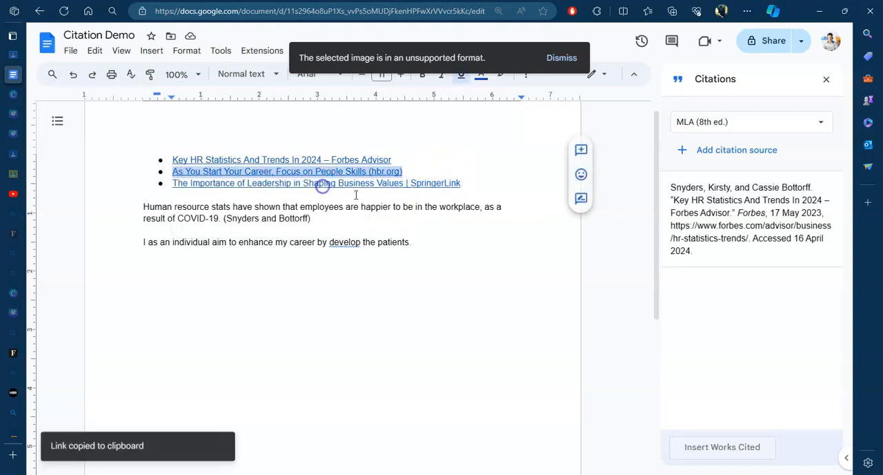
left_click(721, 151)
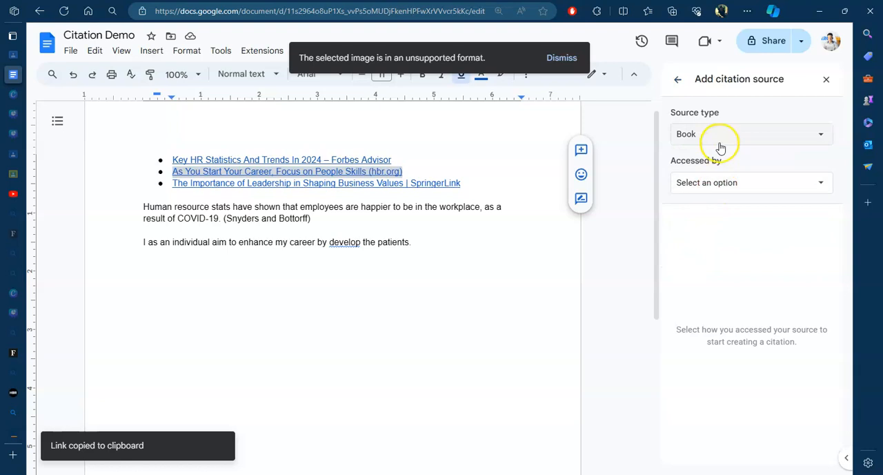
left_click(718, 134)
left_click(698, 207)
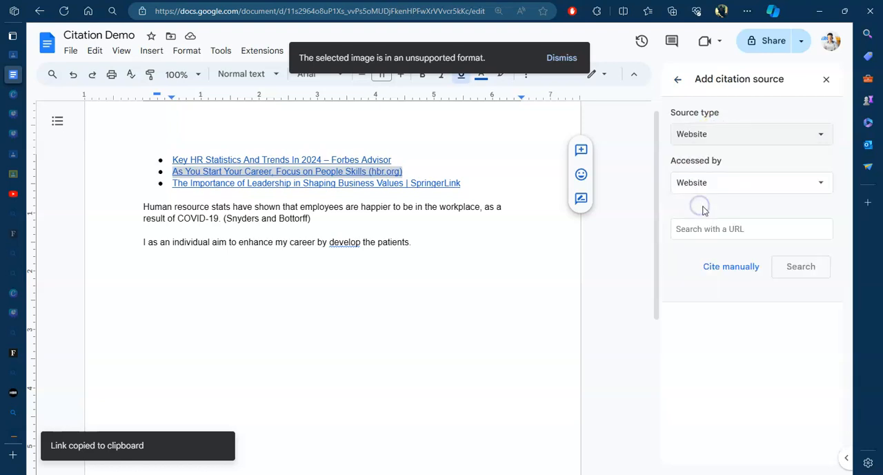
left_click(708, 229)
key("ctrl+v")
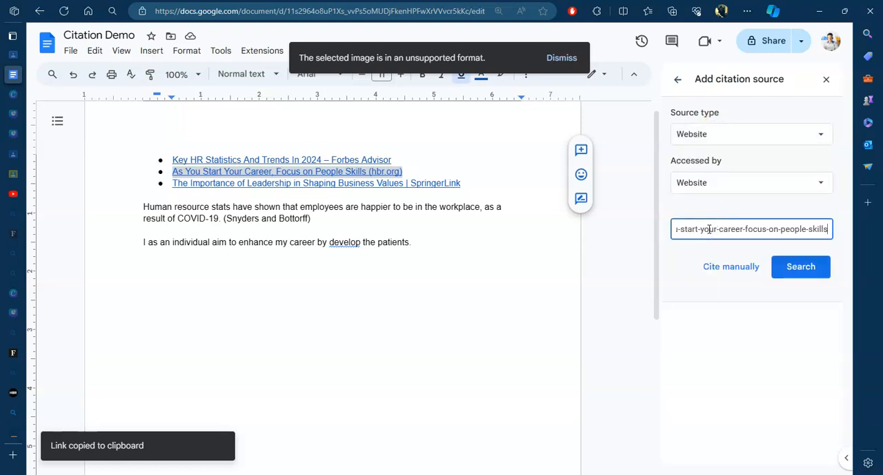
left_click(790, 266)
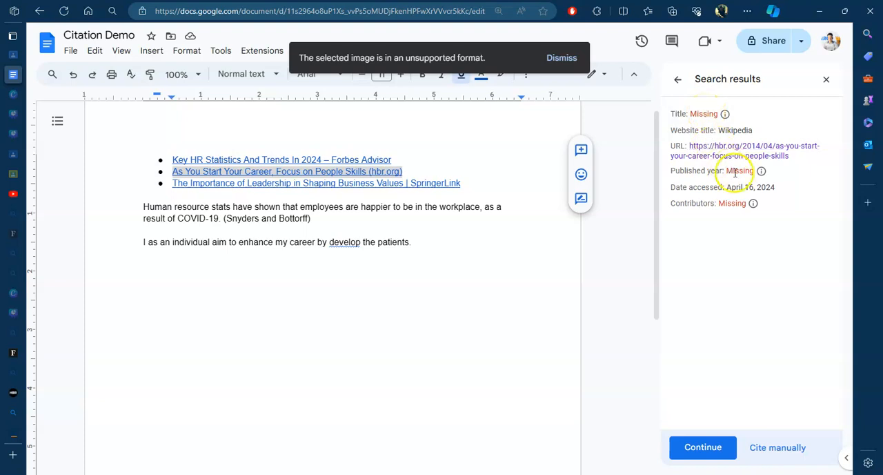
Step: Choose to cite the hbr.org source manually and copy the author's name from the Harvard Business Review article
left_click(775, 452)
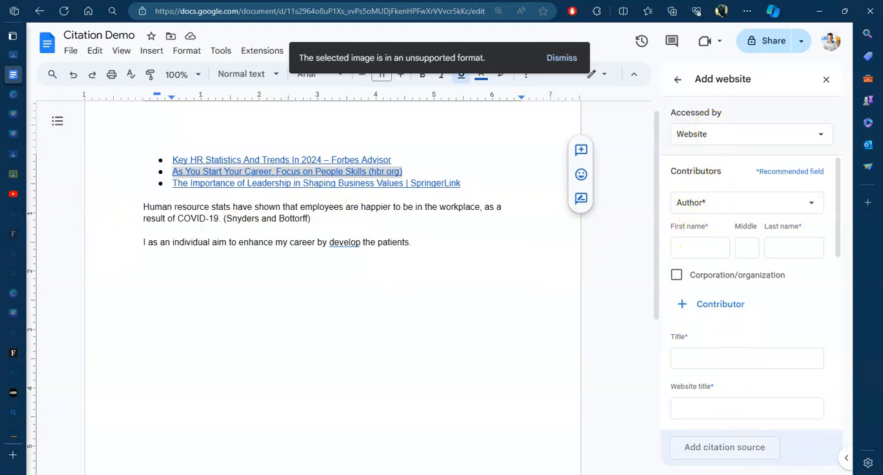
mouse_move(15, 207)
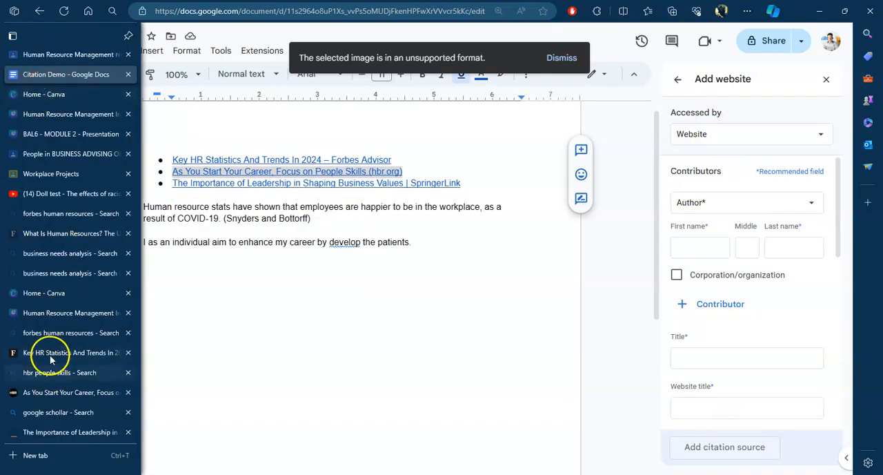
left_click(47, 391)
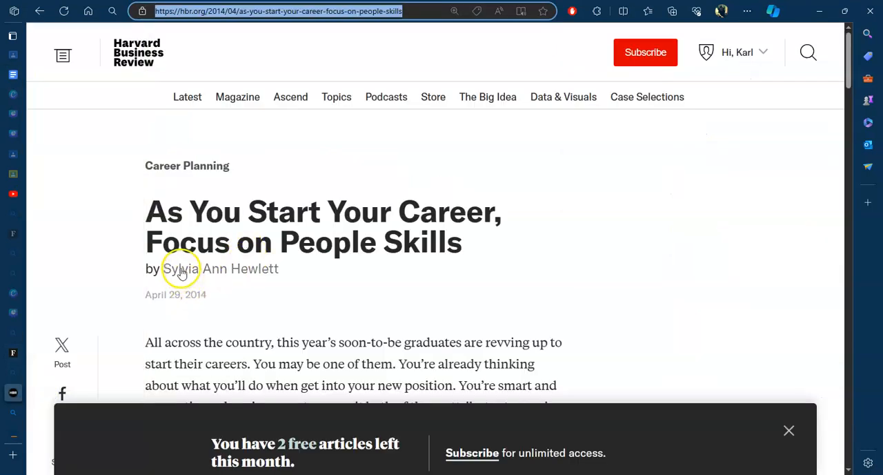
left_click_drag(296, 259, 165, 272)
left_click(338, 302)
right_click(166, 272)
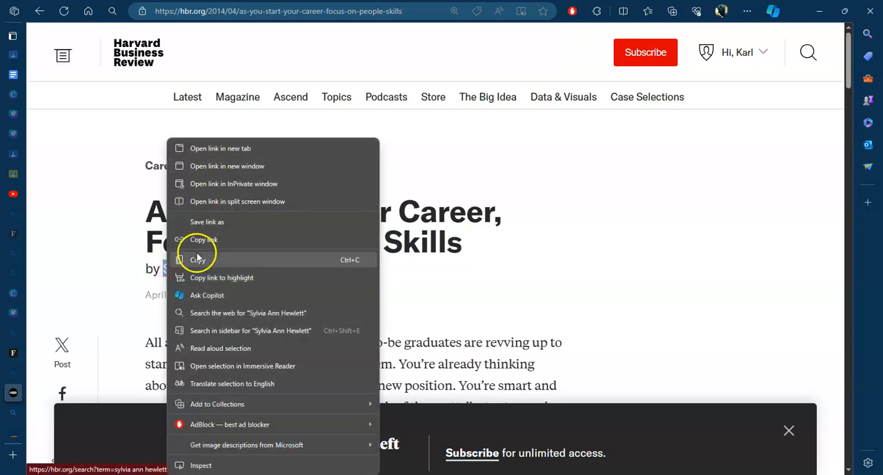
left_click(199, 256)
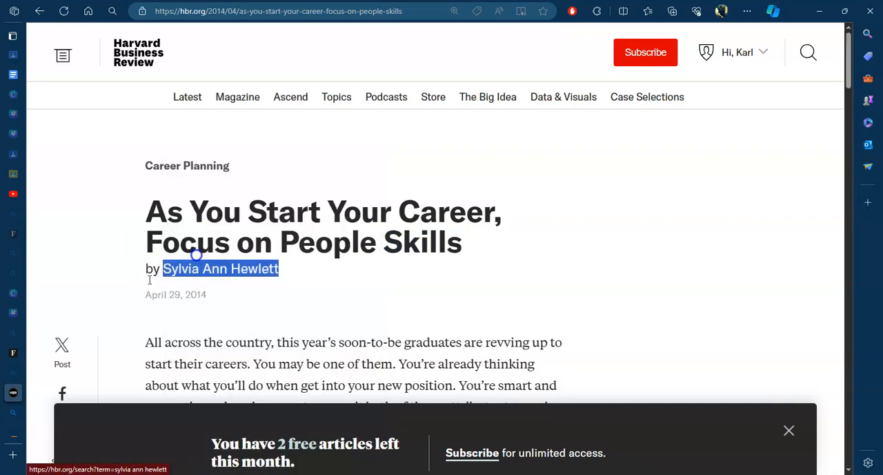
Step: Return to the Google Docs document and enter the copied author's first, middle and last names in their separate contributor fields
left_click(29, 76)
left_click(690, 244)
key("ctrl+v")
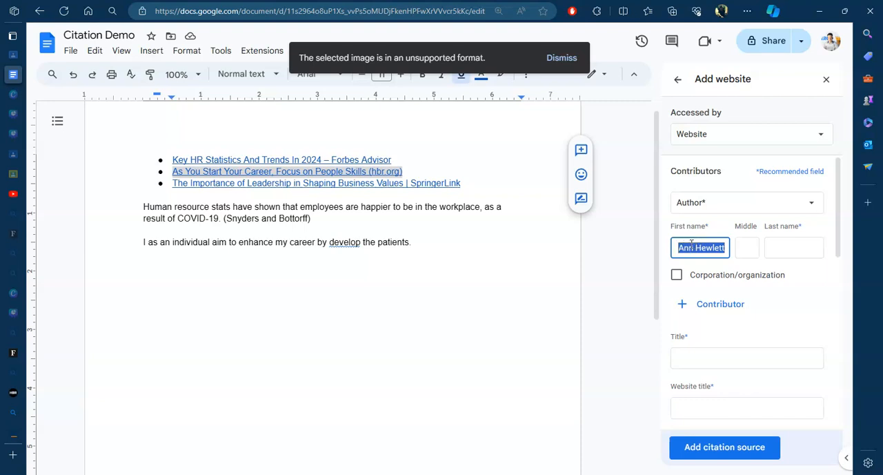
left_click_drag(700, 252, 782, 249)
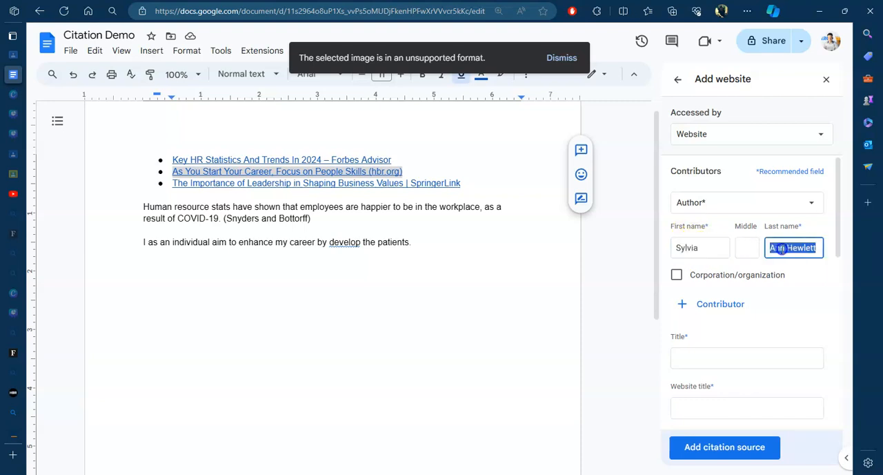
left_click(789, 248)
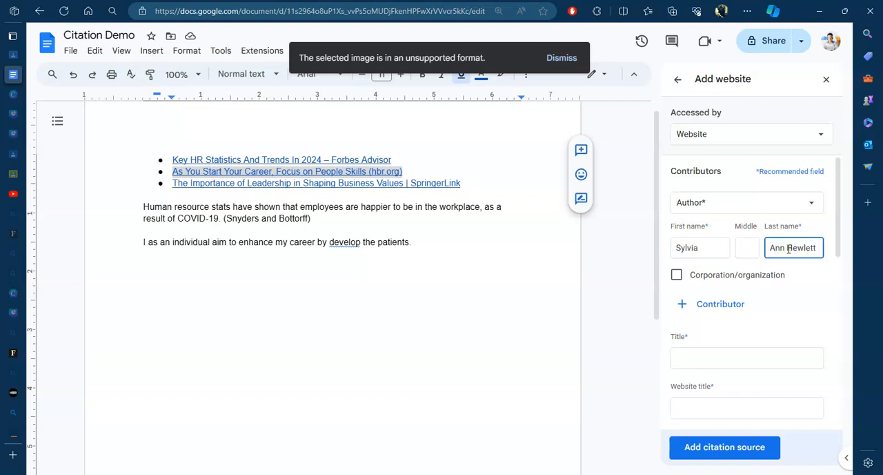
left_click_drag(759, 254, 748, 250)
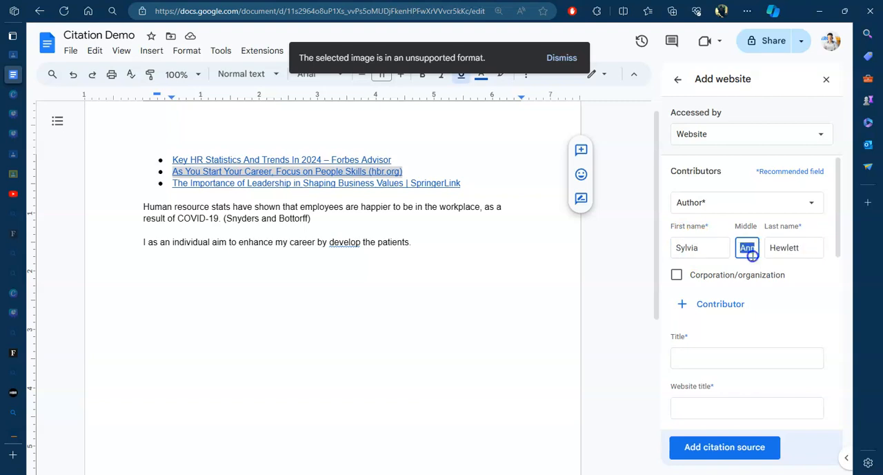
Step: Copy "As You Start Your Career, Focus on People Skills" from the hbr.org link text and paste it as the source's title
left_click(492, 330)
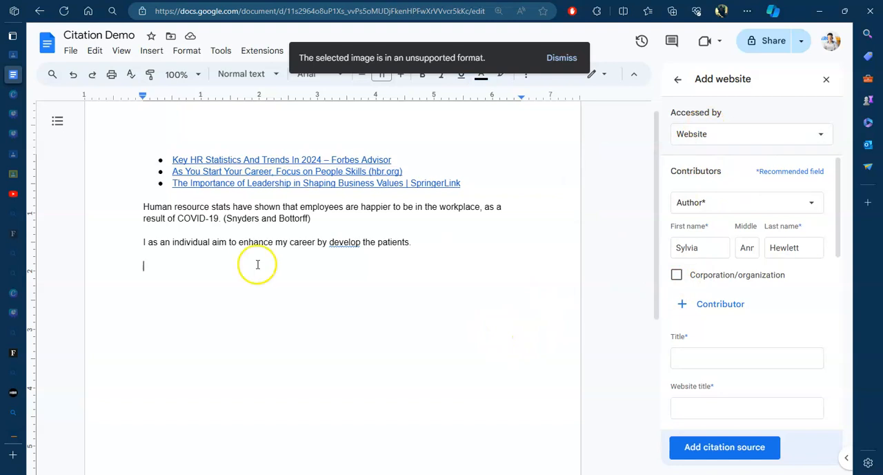
left_click_drag(393, 160, 364, 172)
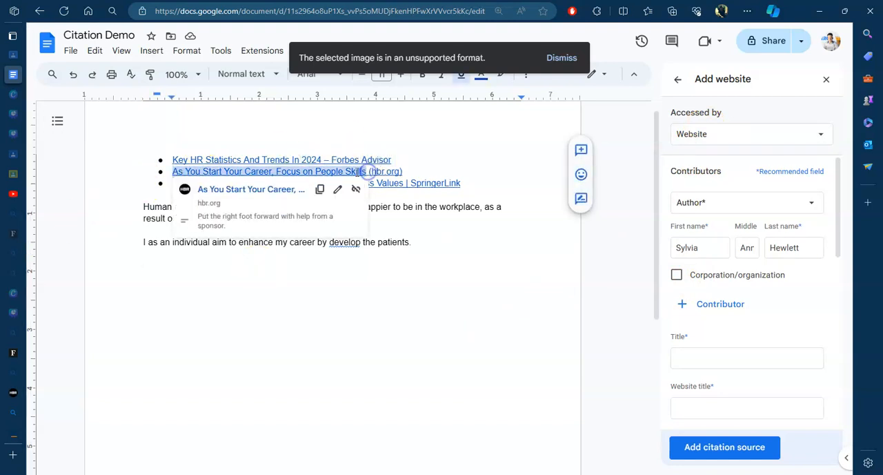
right_click(366, 173)
left_click(399, 123)
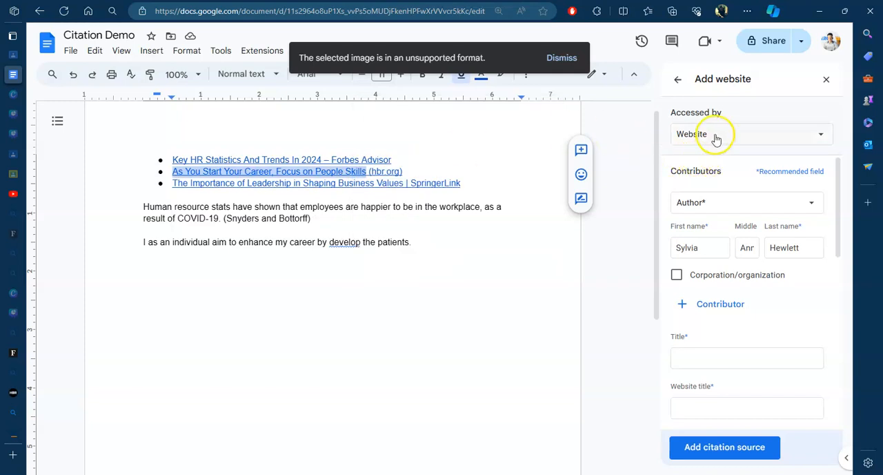
scroll(690, 276, "down", 1)
left_click(697, 276)
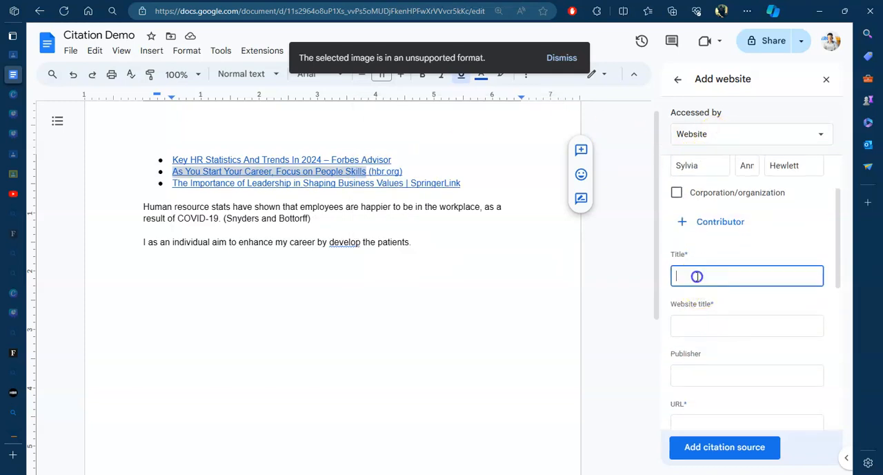
right_click(697, 276)
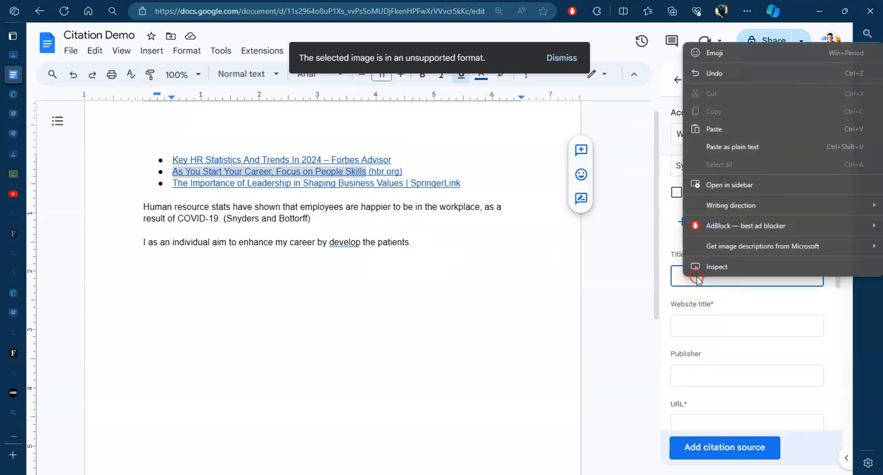
left_click(739, 150)
Step: Set the website title to HBR and paste the hbr.org link's address as the source URL
scroll(702, 304, "down", 1)
left_click(700, 283)
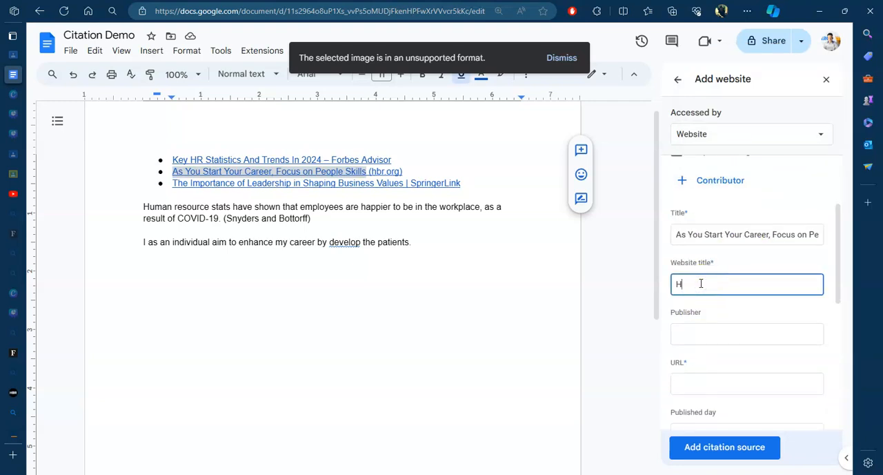
type("HBR")
scroll(690, 303, "down", 2)
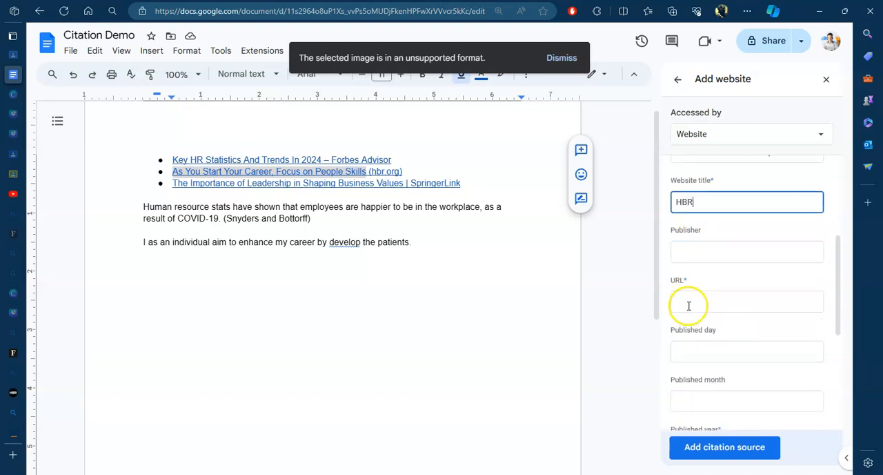
left_click(692, 303)
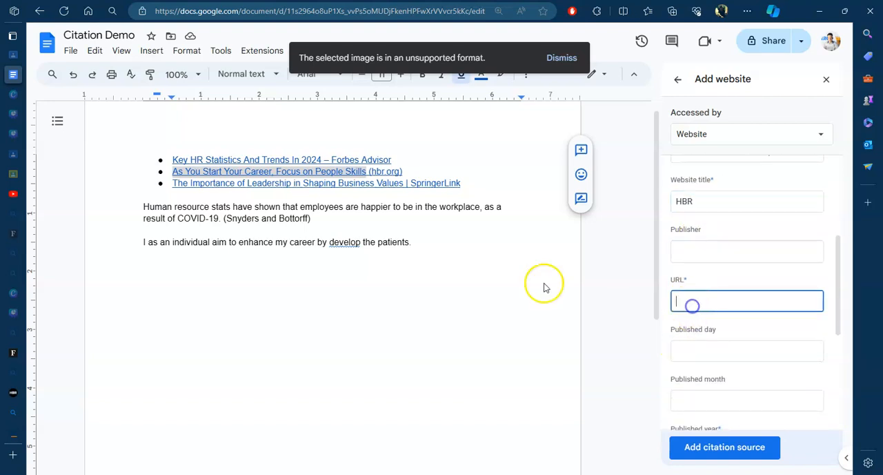
left_click(382, 172)
left_click(317, 194)
left_click(703, 256)
left_click(693, 297)
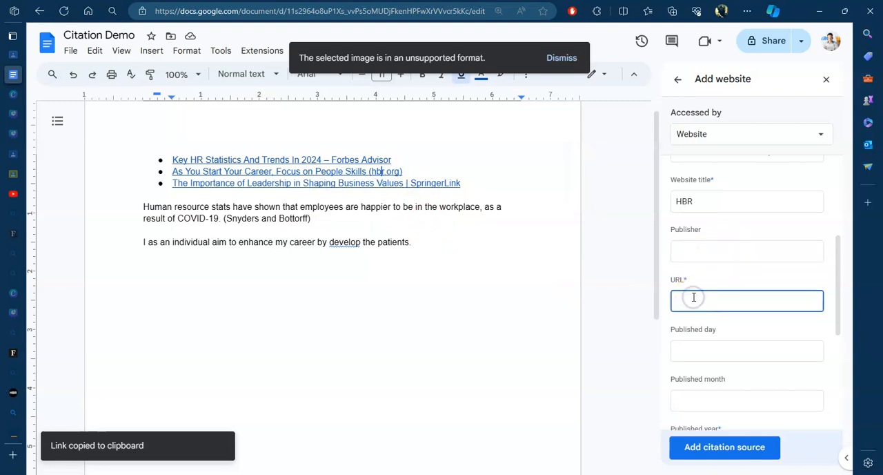
key("ctrl+v")
Step: Enter HBR as the published day and 2014 as the published year, leave the accessed date empty, and add the citation source
scroll(704, 314, "down", 1)
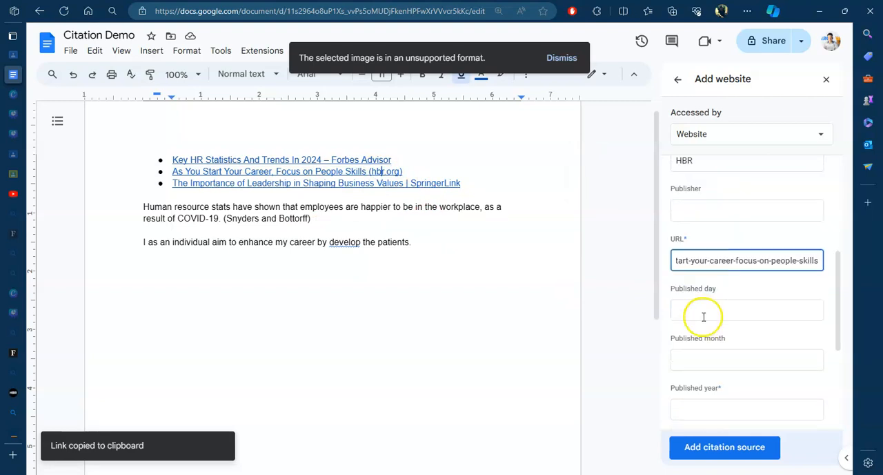
left_click(702, 310)
type("HBR")
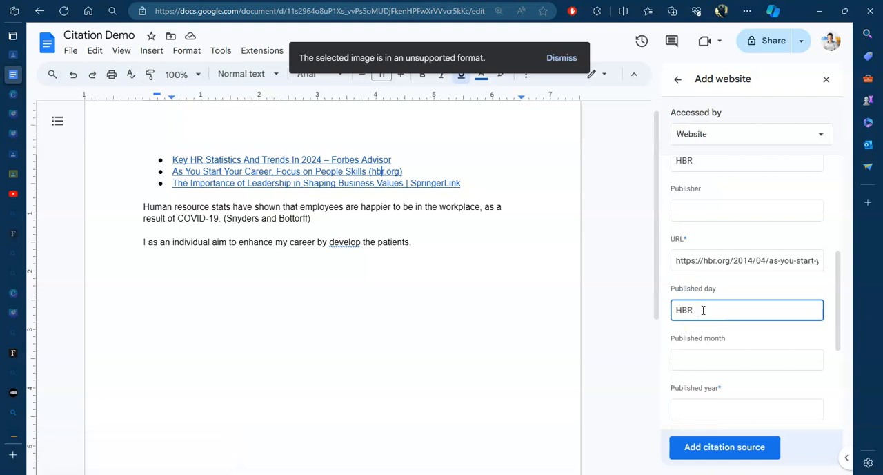
scroll(703, 309, "down", 2)
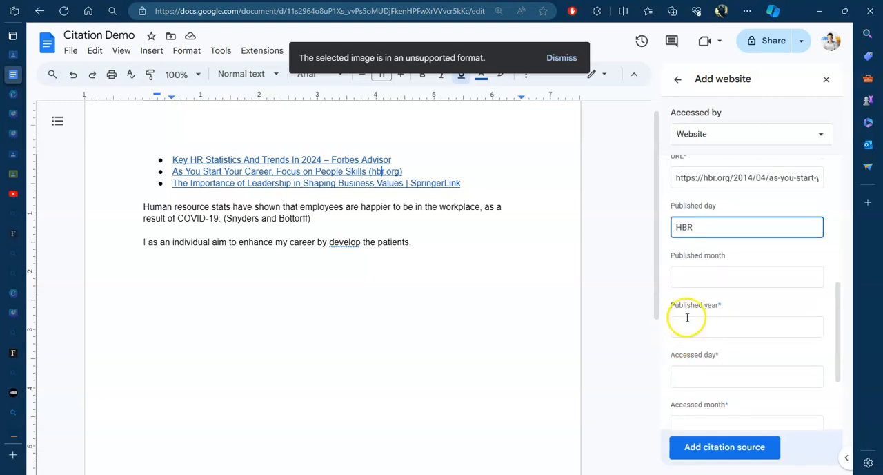
left_click(696, 327)
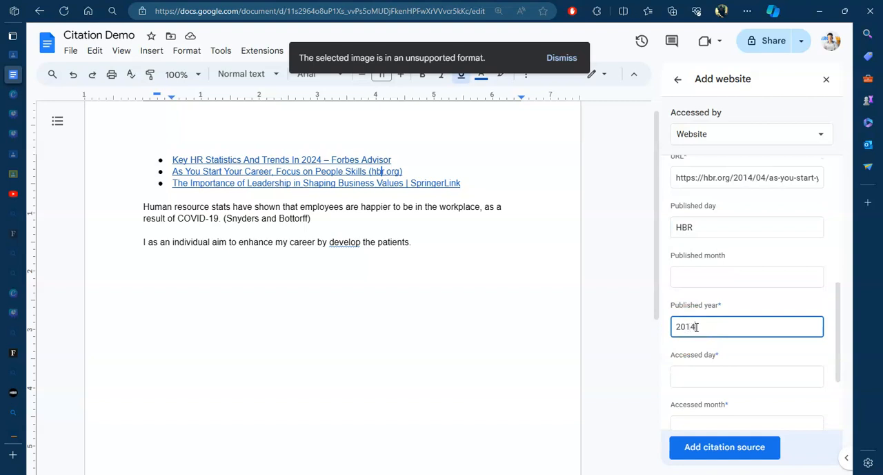
scroll(698, 325, "down", 1)
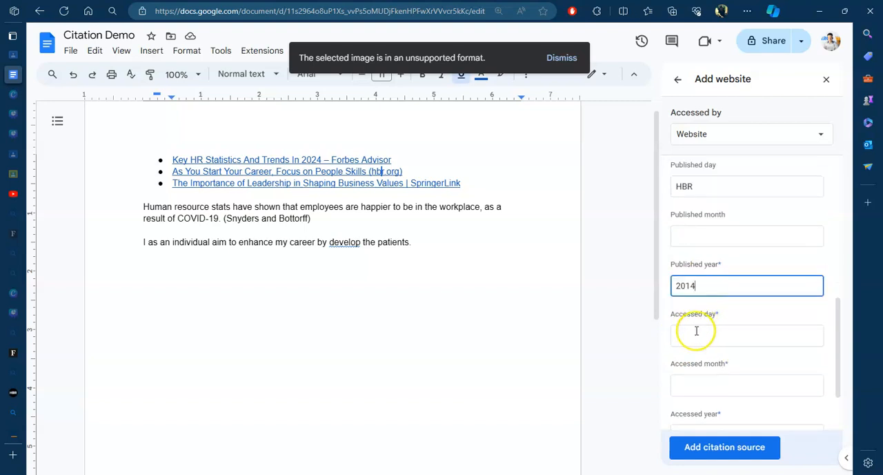
left_click(697, 330)
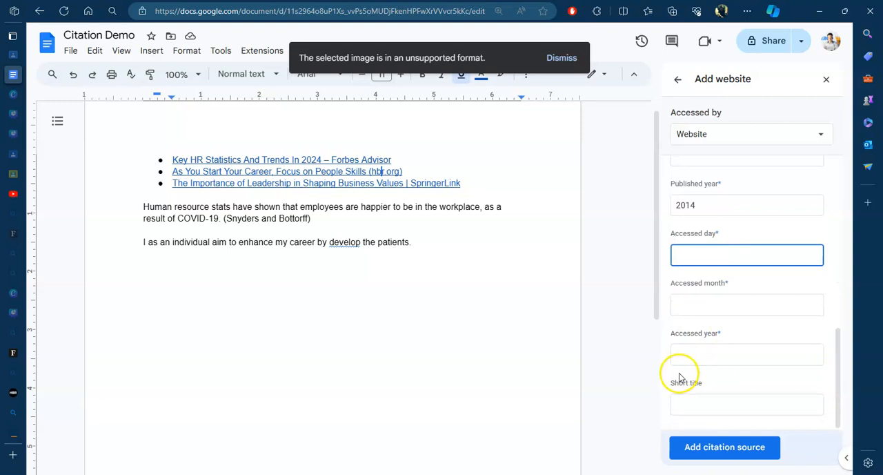
left_click(730, 447)
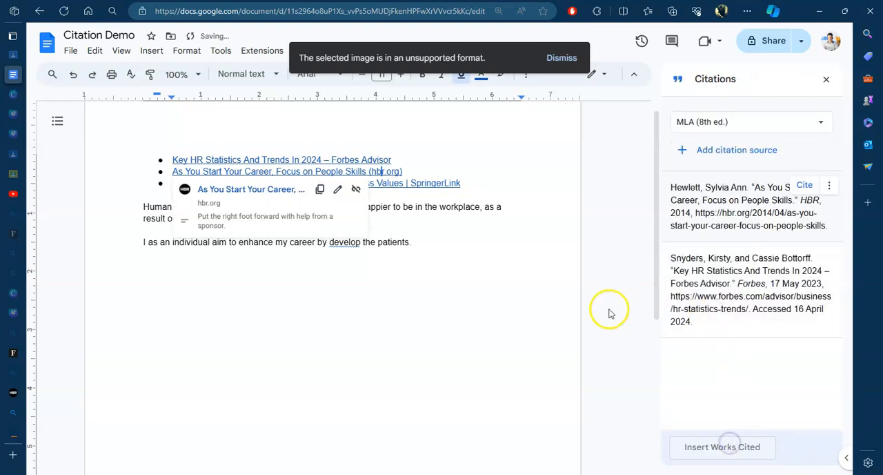
Step: Insert the in-text citation of the HBR source after the sentence ending "develop the patients."
left_click(369, 332)
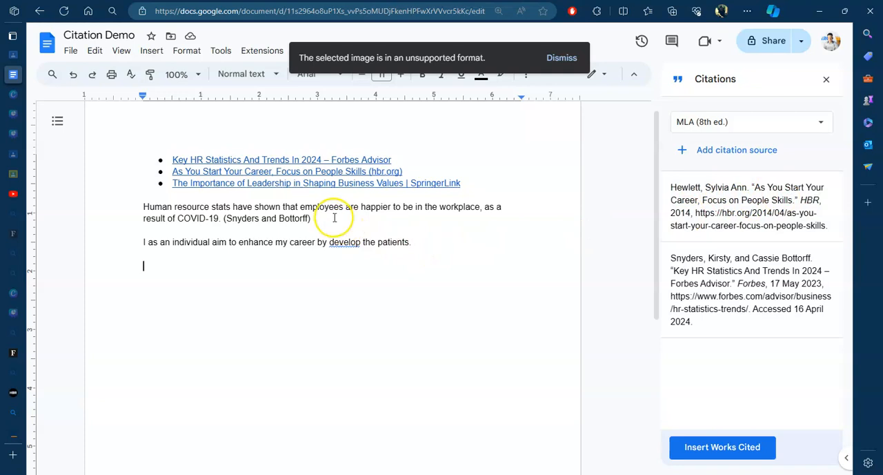
left_click(426, 242)
left_click(801, 187)
left_click(355, 292)
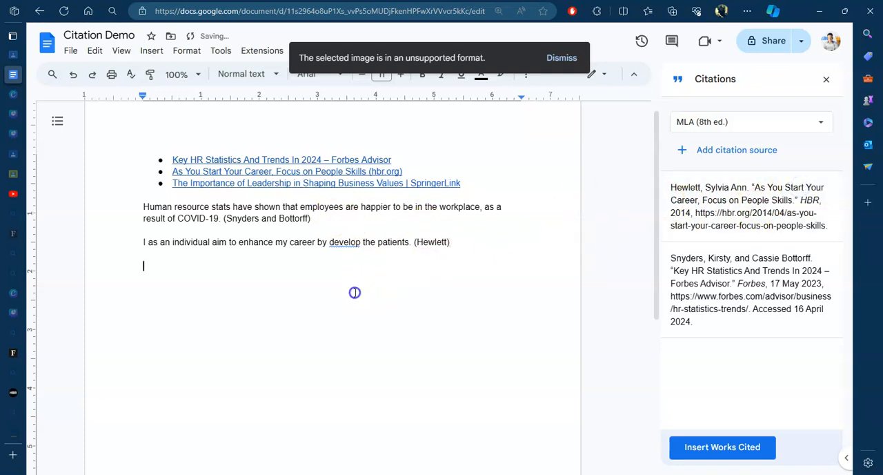
left_click(459, 242)
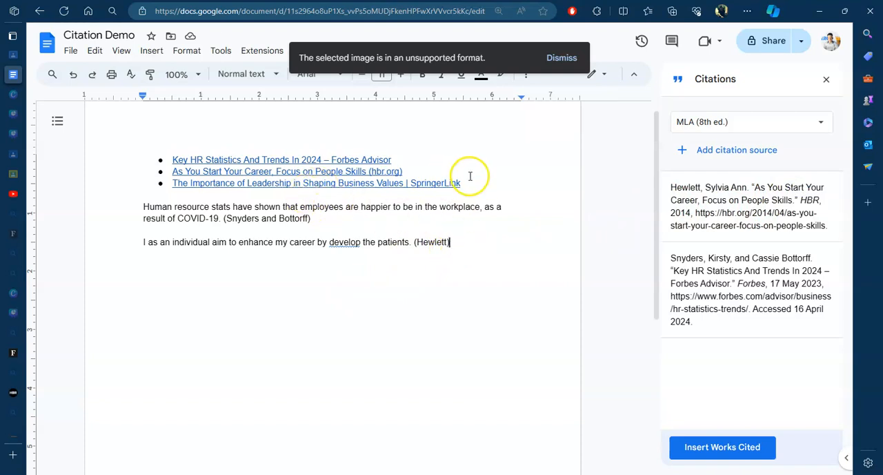
Step: Copy the link text "The Importance of Leadership in Shaping Business Values | SpringerLink" from the bulleted list
left_click_drag(466, 184, 178, 186)
right_click(177, 187)
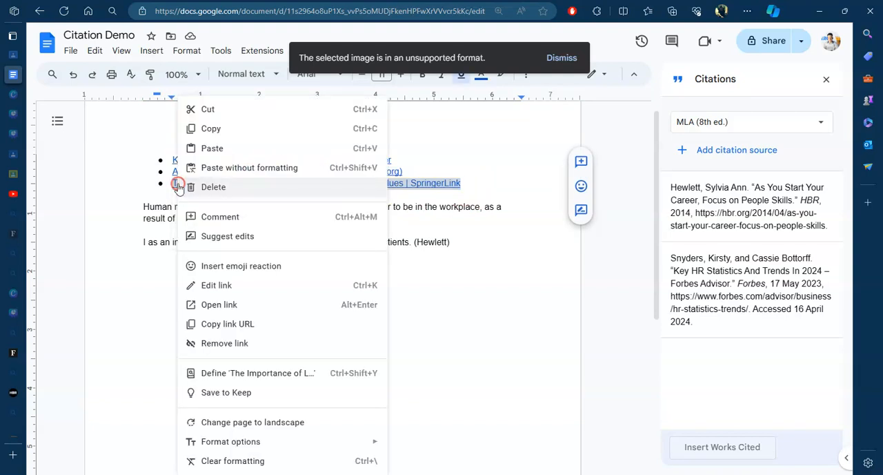
left_click(212, 132)
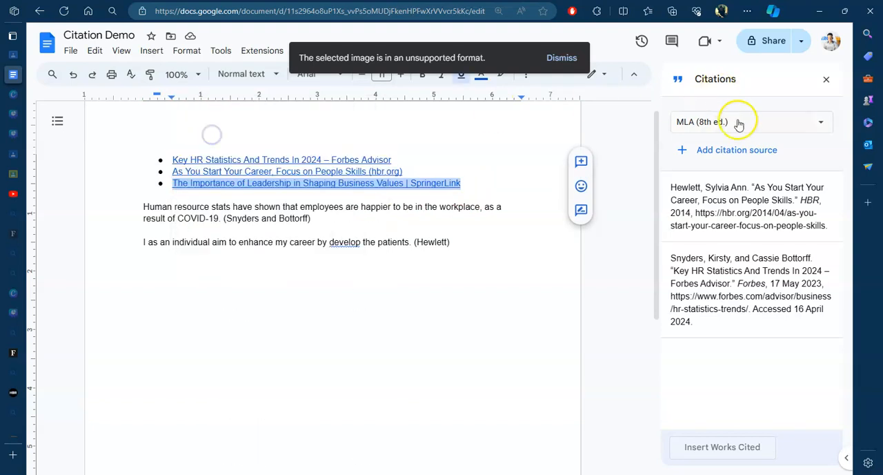
left_click(735, 149)
left_click(720, 182)
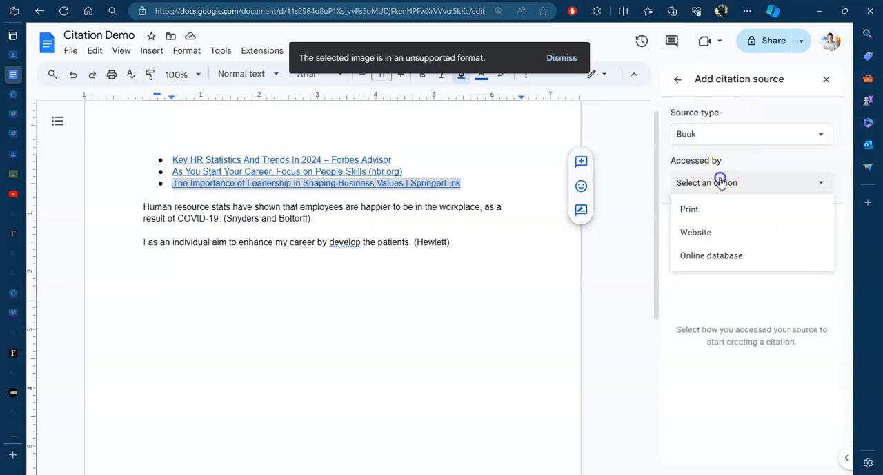
left_click(727, 134)
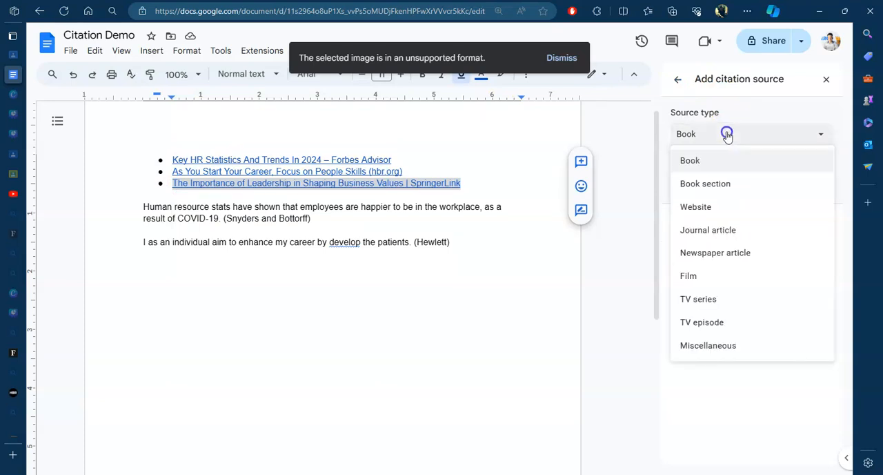
left_click(701, 233)
left_click(708, 182)
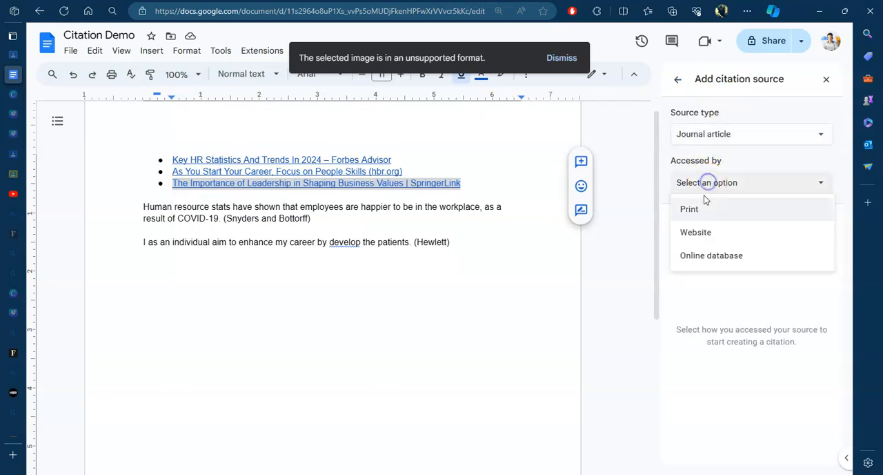
left_click(698, 234)
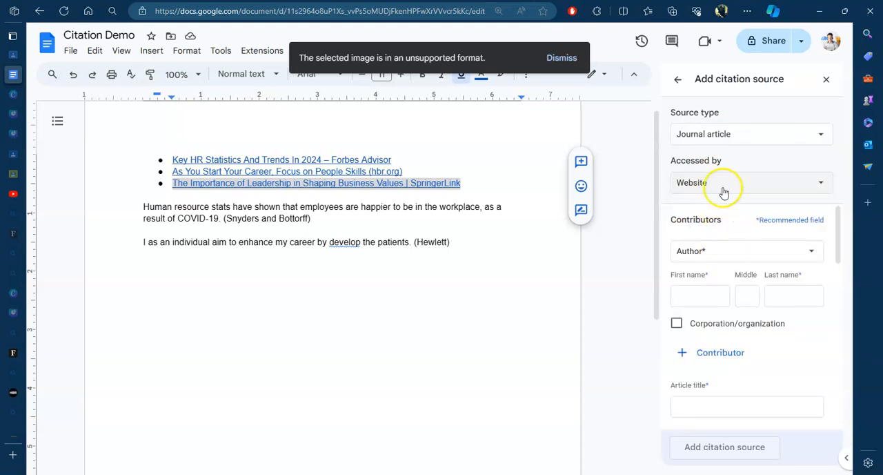
scroll(752, 249, "down", 2)
scroll(752, 283, "up", 2)
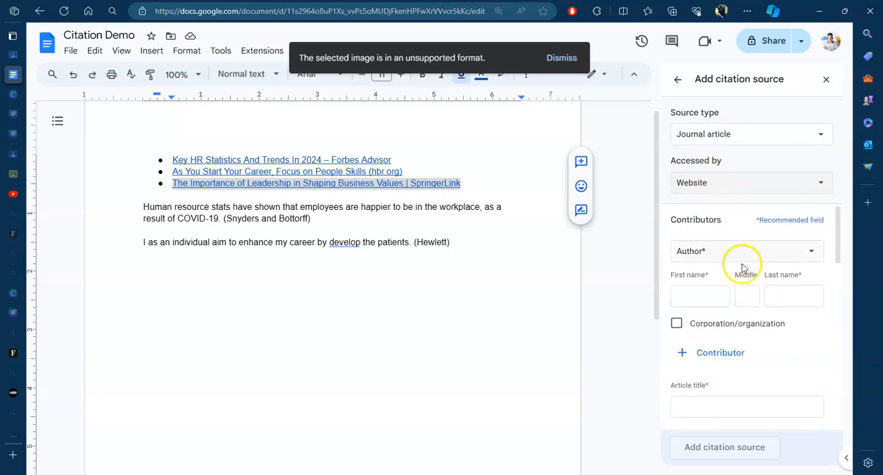
left_click(707, 182)
left_click(714, 253)
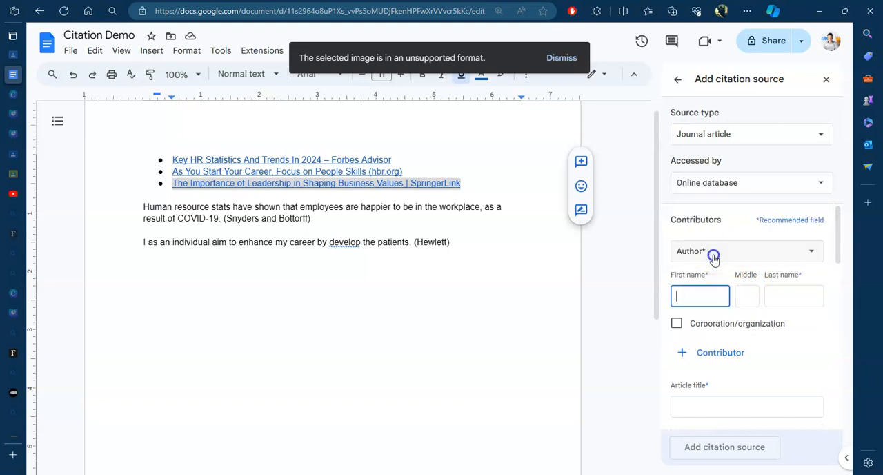
left_click(722, 183)
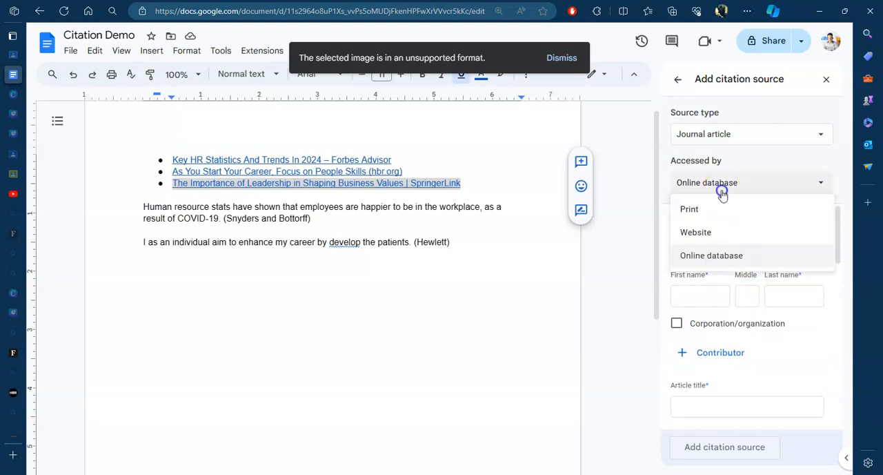
left_click(697, 138)
left_click(507, 295)
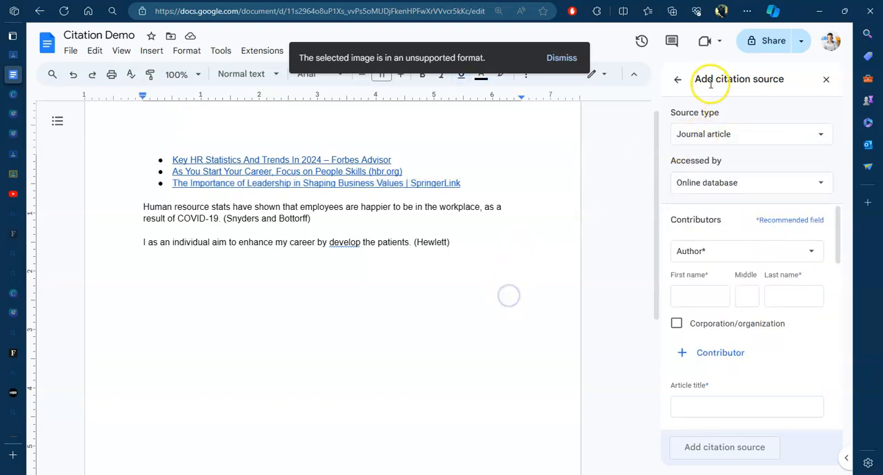
left_click(678, 81)
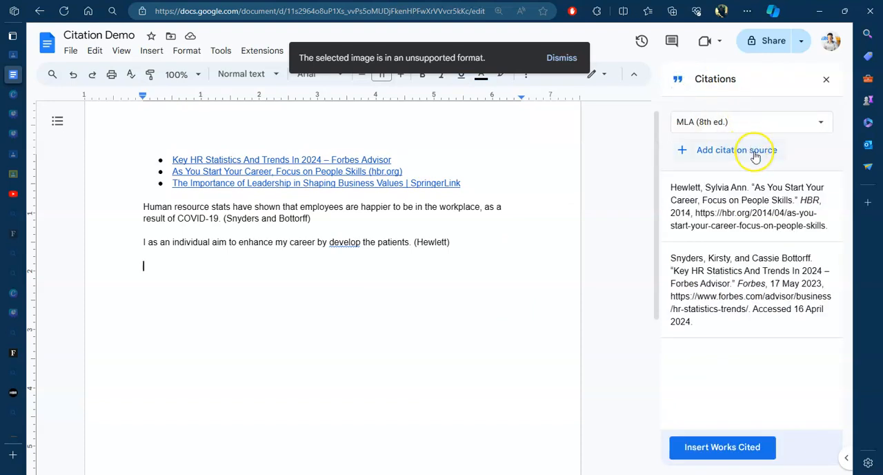
Step: Try to look up a website citation source using the copied link text, and clear the search entry
left_click(755, 153)
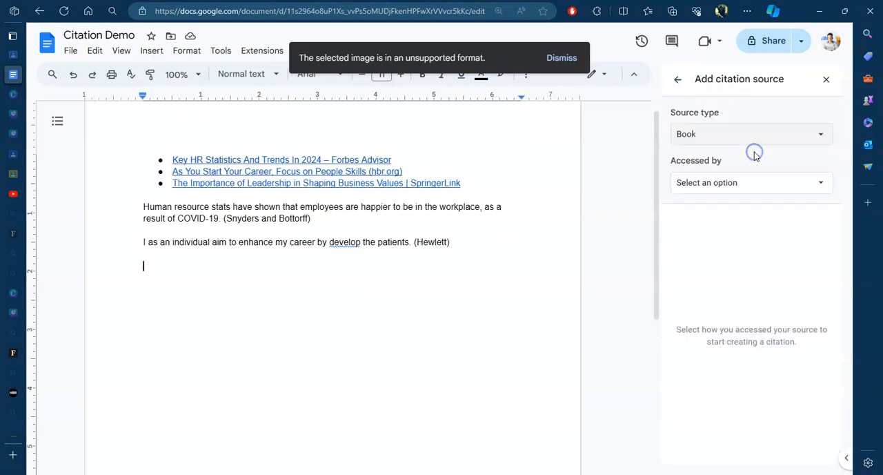
left_click(743, 132)
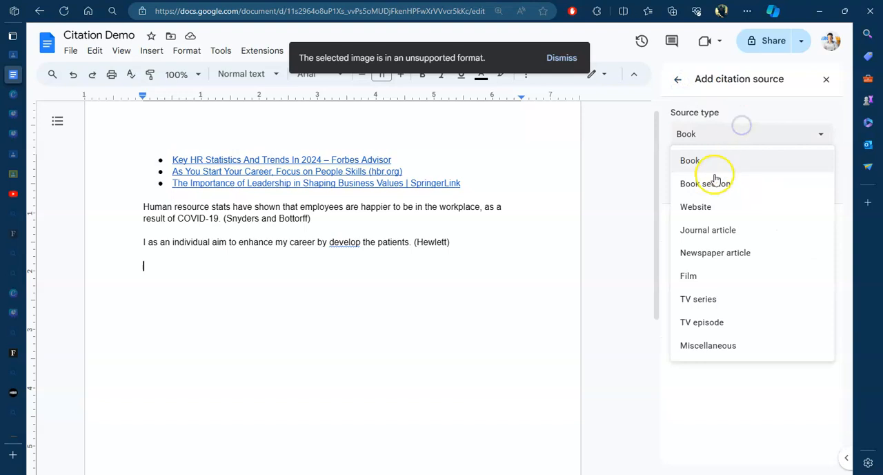
left_click(706, 209)
left_click(705, 185)
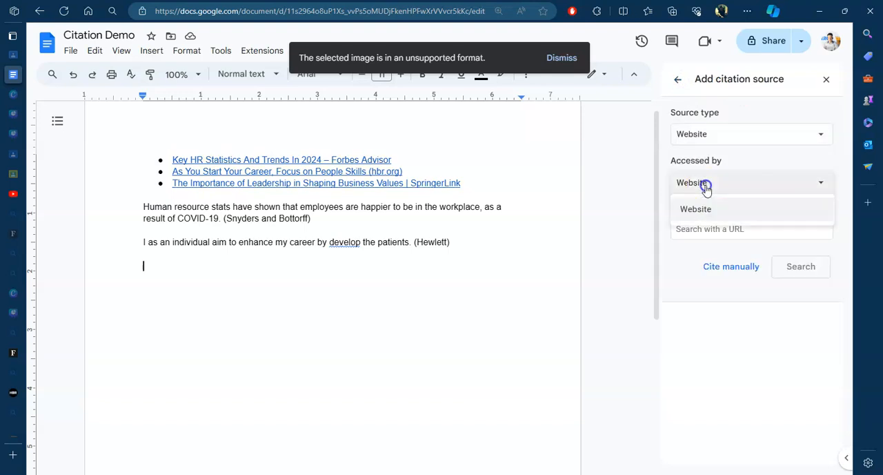
left_click(704, 230)
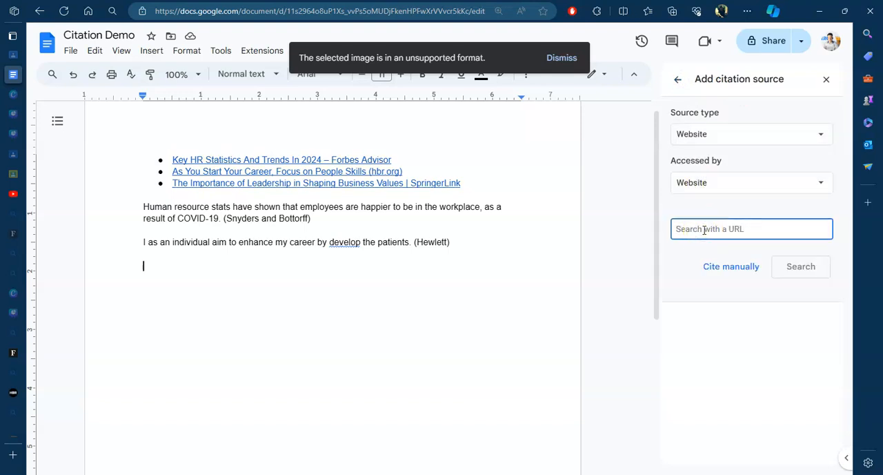
key("ctrl+v")
left_click(798, 275)
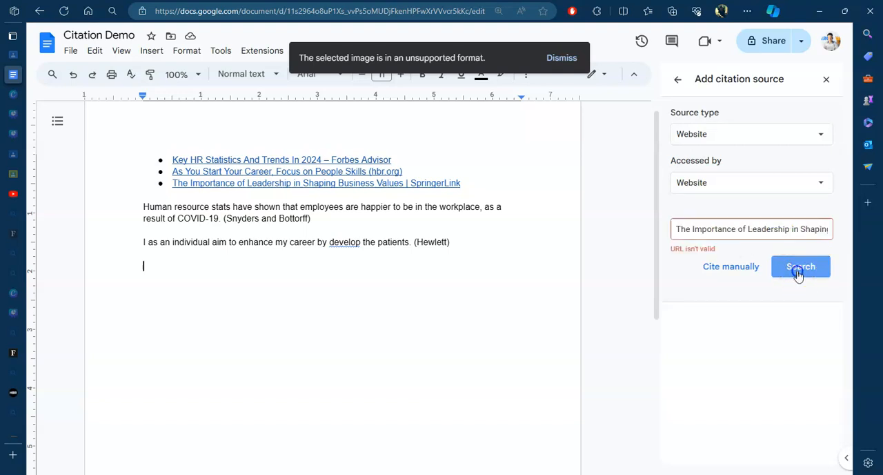
left_click_drag(673, 229, 830, 229)
key("BackSpace")
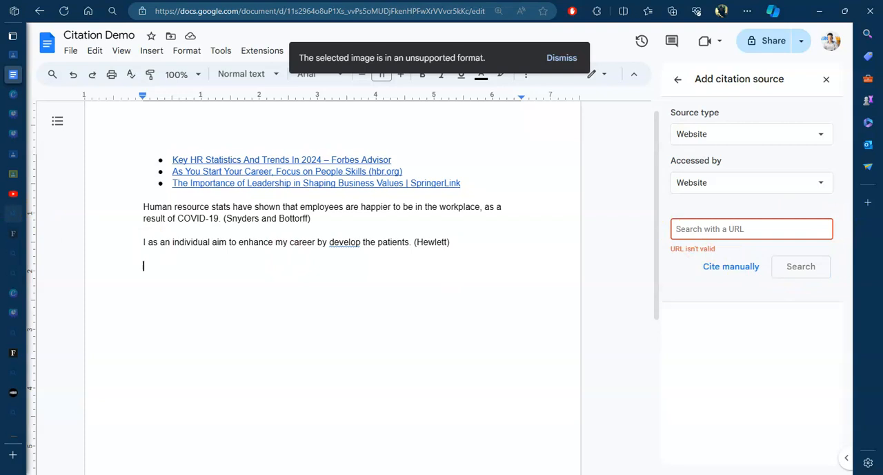
Step: Copy the SpringerLink link's address from the bulleted list and search for the website source by that URL
left_click(459, 184)
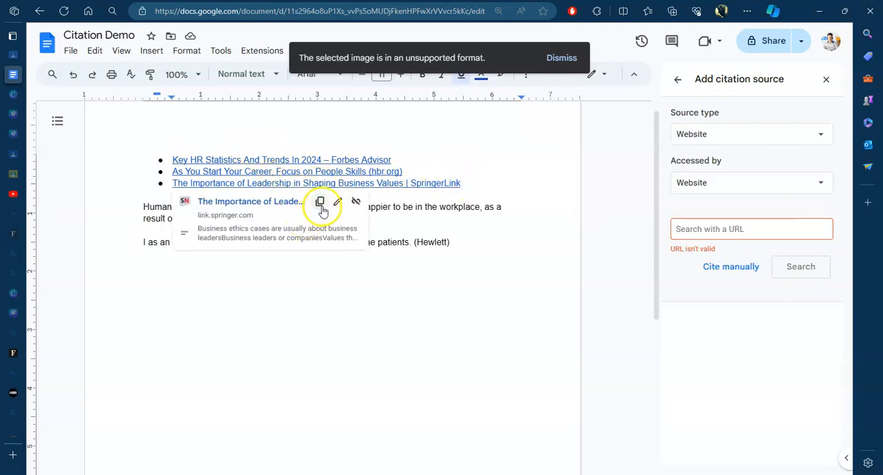
left_click(321, 201)
left_click(725, 228)
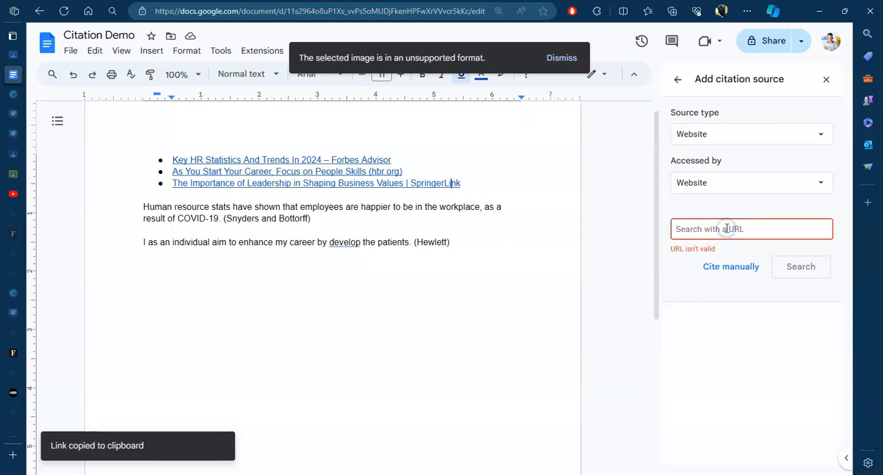
key("ctrl+v")
left_click(787, 266)
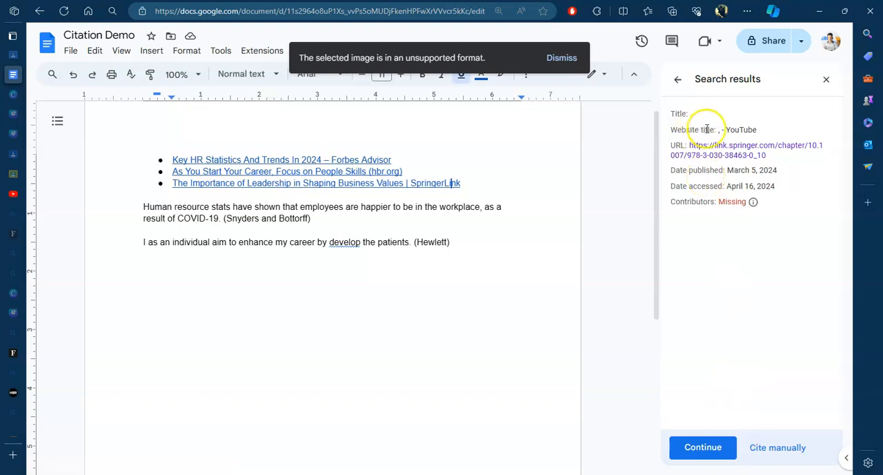
left_click(759, 447)
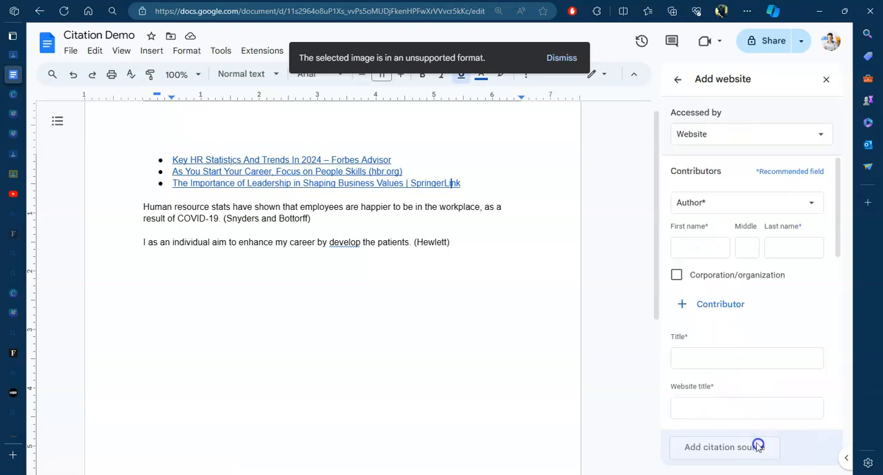
left_click(721, 134)
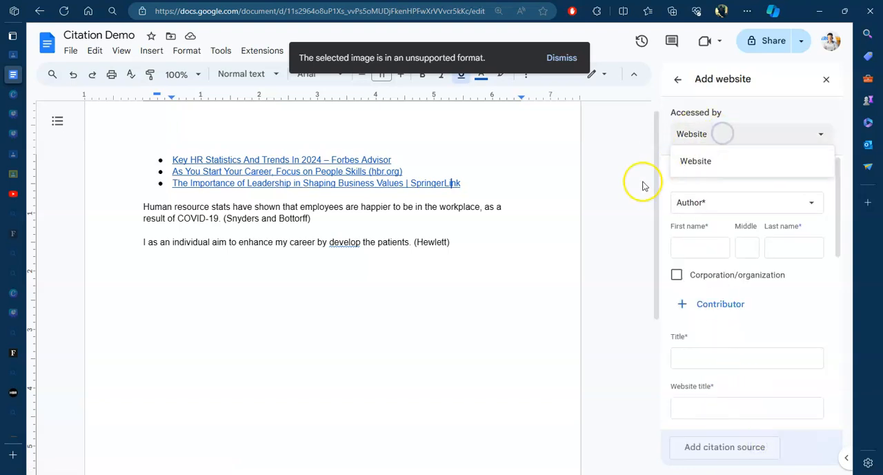
left_click(520, 218)
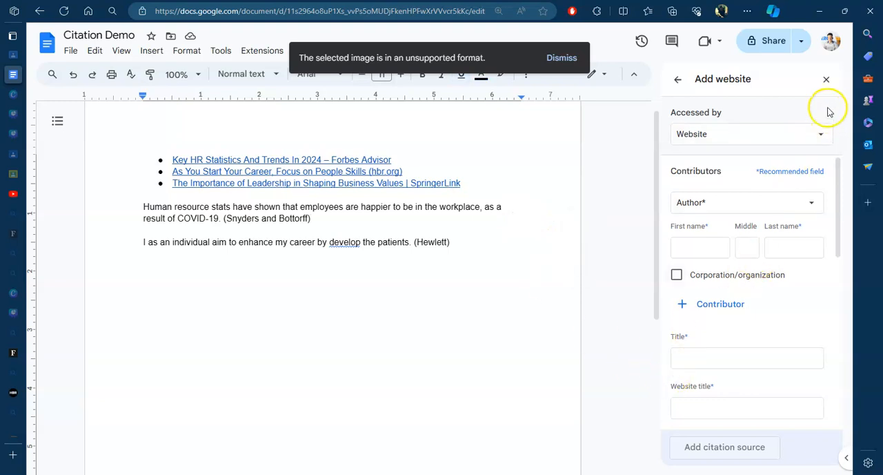
left_click(678, 82)
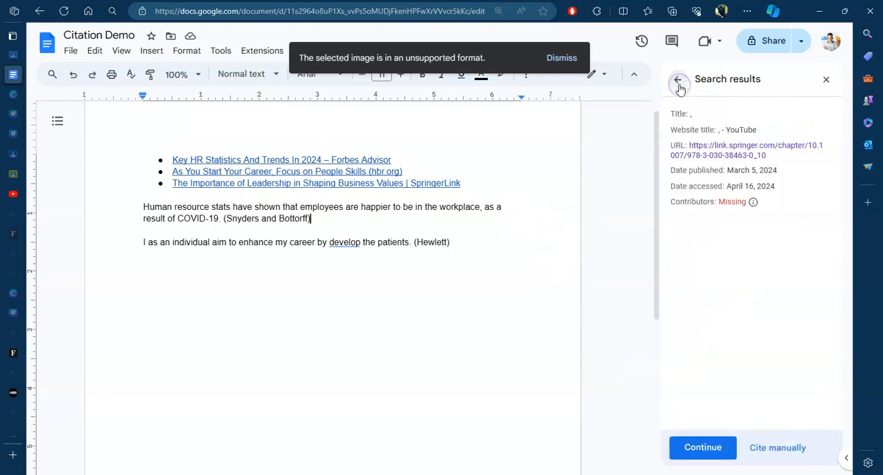
left_click(679, 83)
left_click(680, 83)
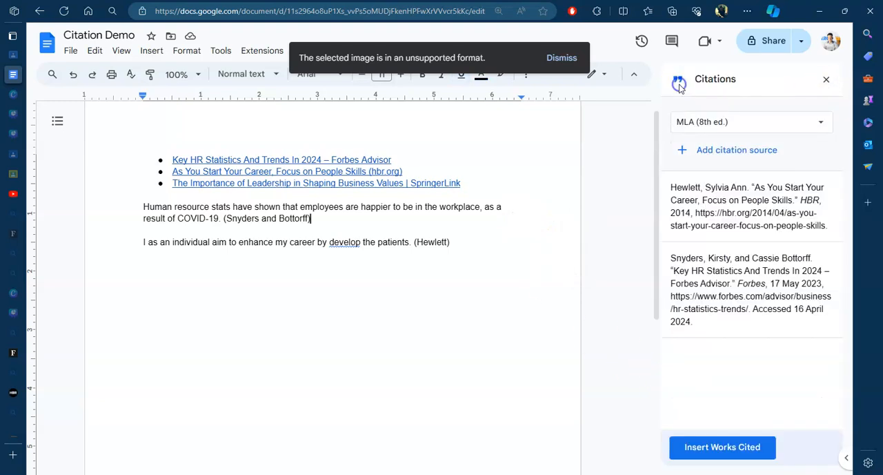
Step: Start a new citation source of type Journal article, accessed by Website
left_click(701, 156)
left_click(717, 137)
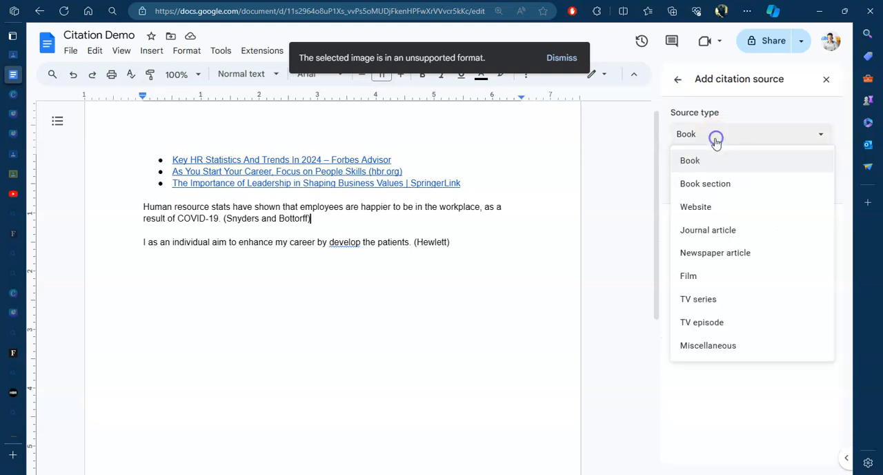
left_click(712, 228)
left_click(706, 189)
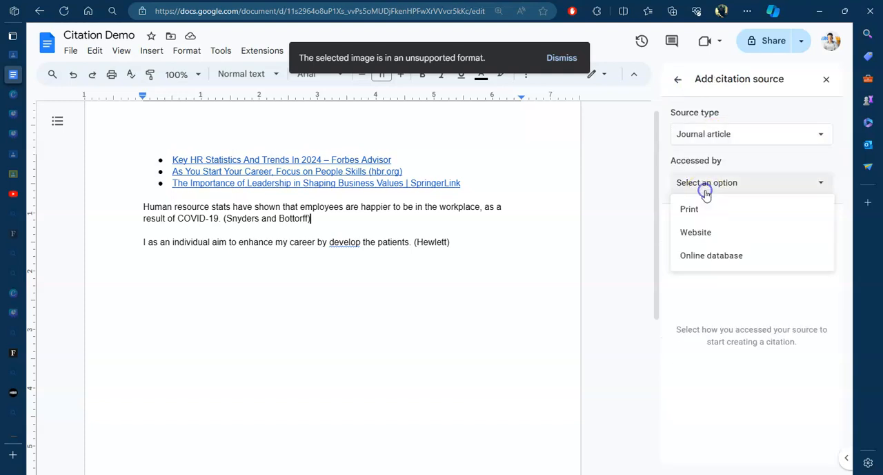
left_click(705, 228)
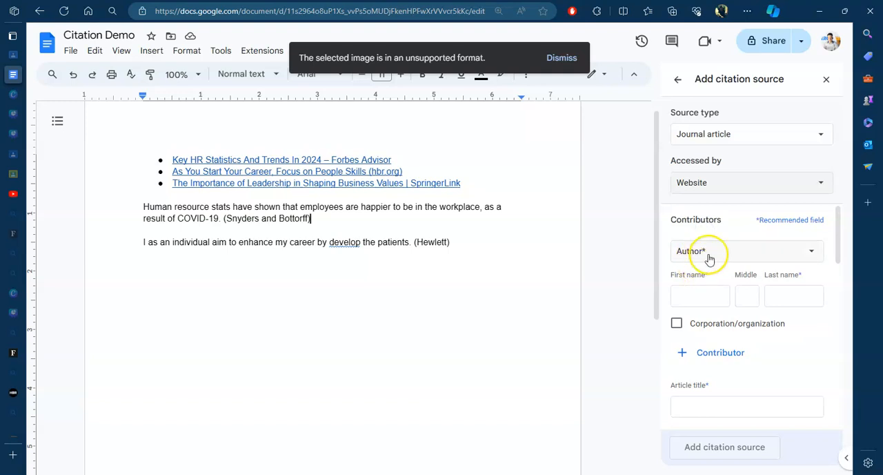
left_click(693, 295)
Step: Copy the breadcrumb, chapter title and author from the SpringerLink page and paste them without formatting below the document's last sentence
mouse_move(21, 294)
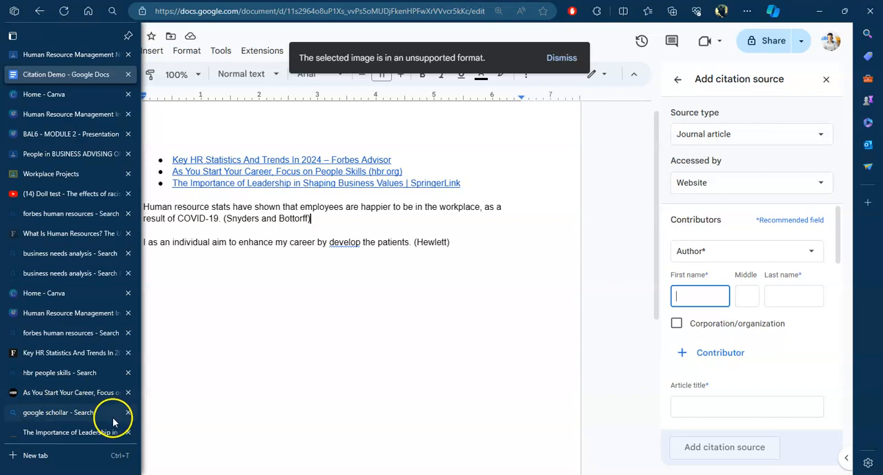
left_click(94, 433)
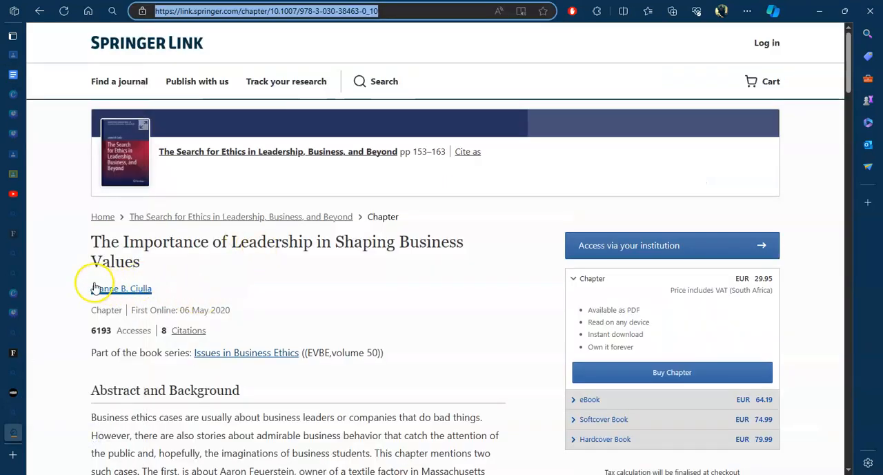
left_click_drag(154, 288, 87, 290)
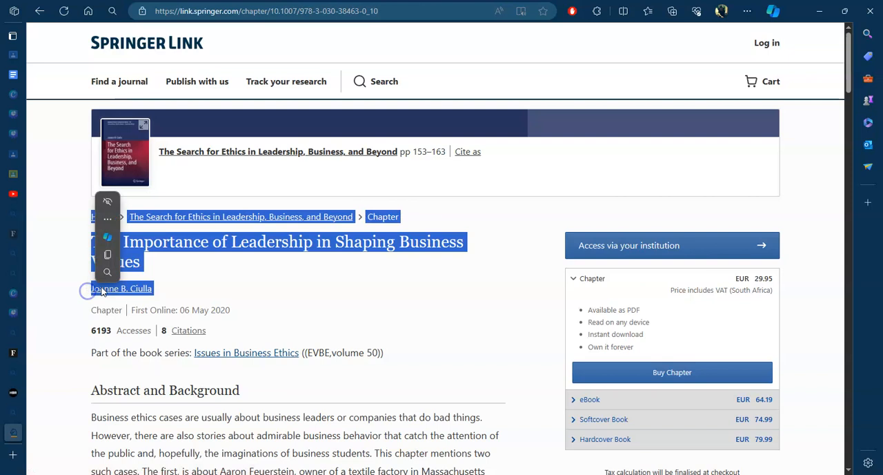
right_click(167, 295)
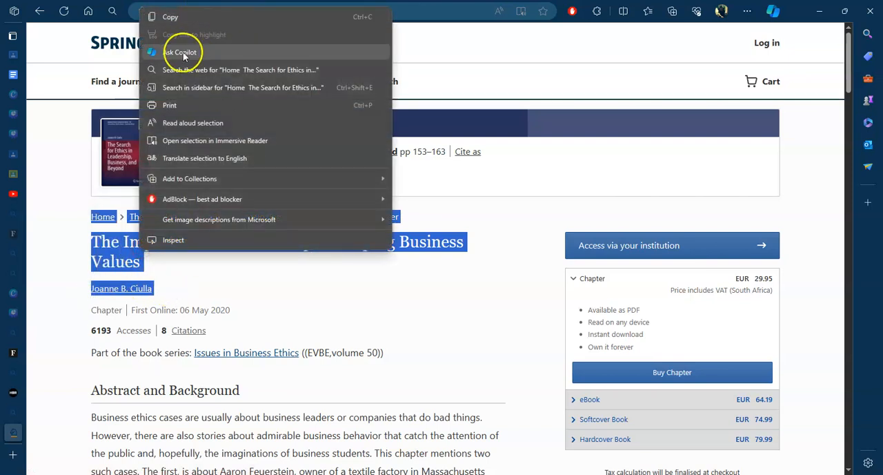
left_click(169, 17)
left_click(37, 73)
left_click(184, 285)
right_click(173, 290)
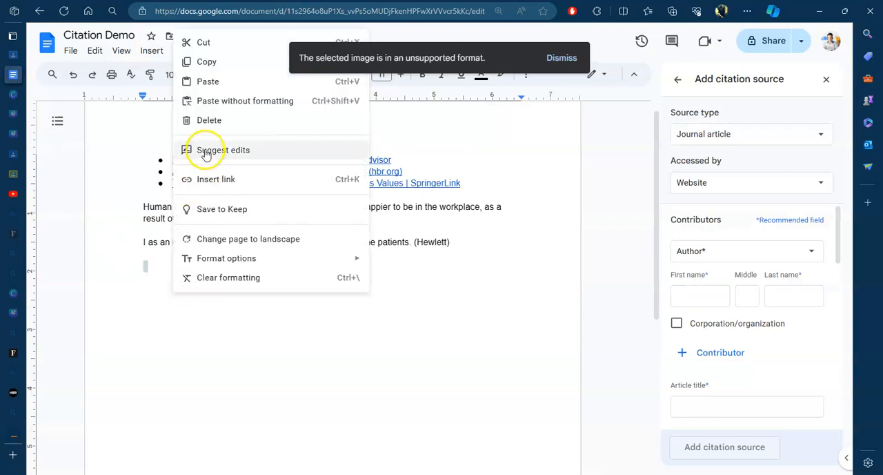
left_click(210, 101)
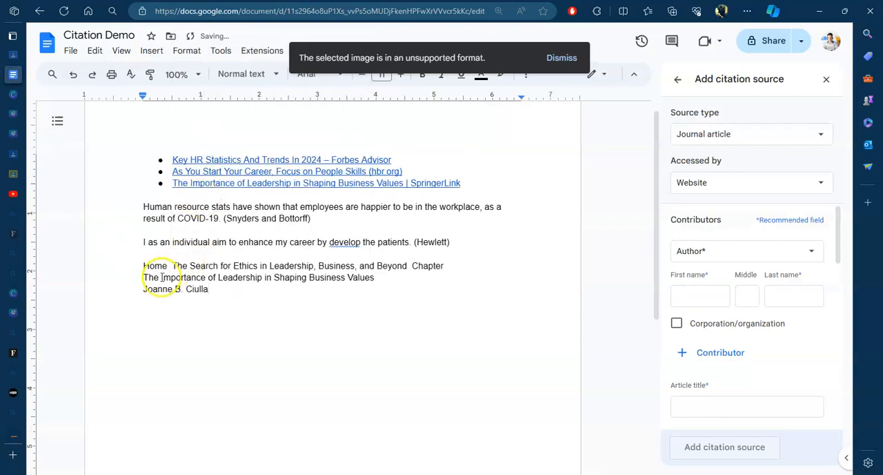
Step: Delete the word "Chapter" from the first line of the pasted text
left_click_drag(173, 265, 392, 277)
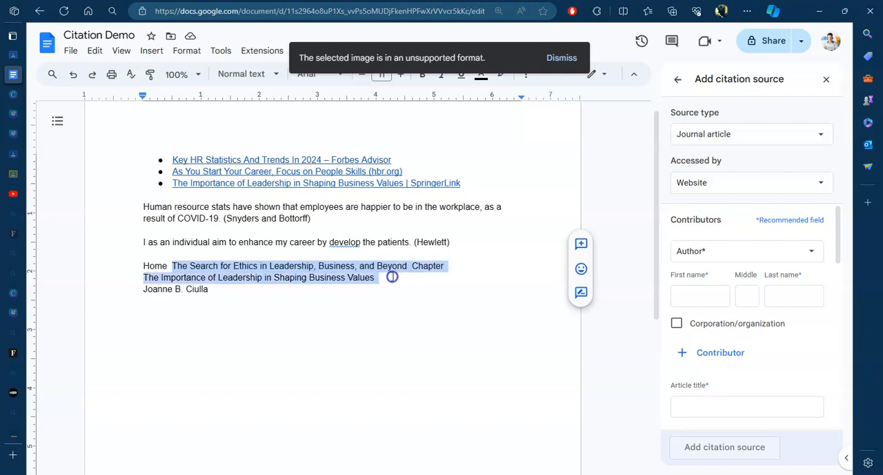
left_click(405, 289)
left_click_drag(412, 265, 449, 264)
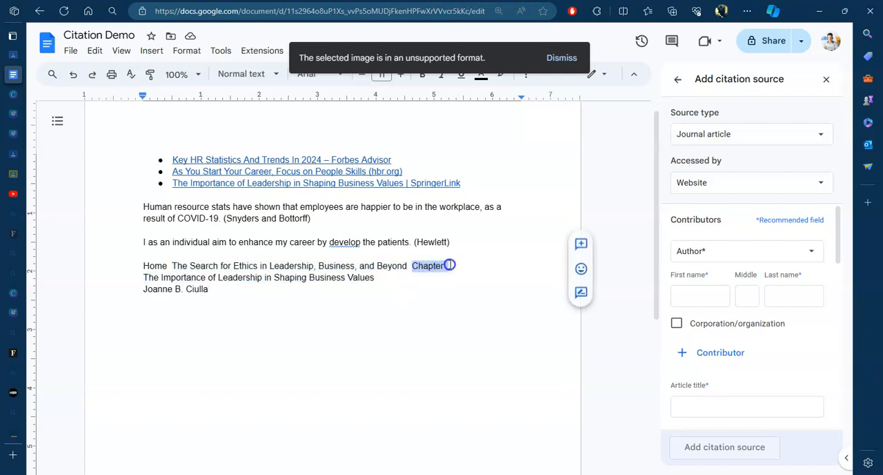
key("BackSpace")
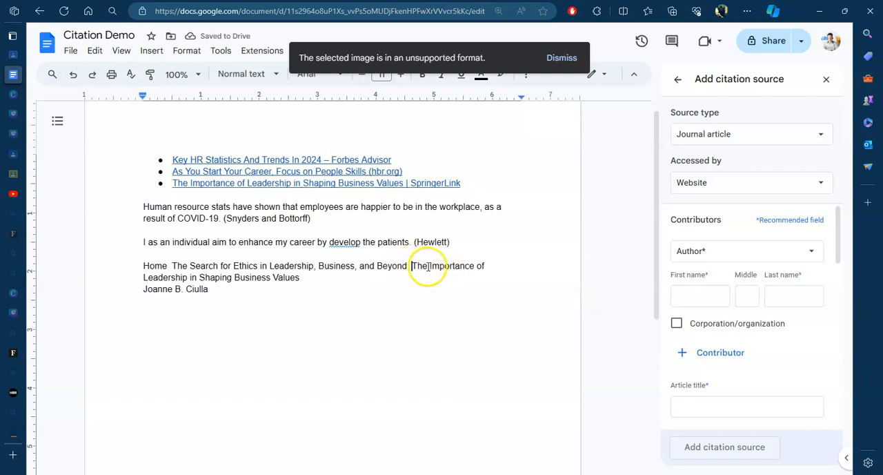
Step: Copy "The Importance of Leadership in Shaping Business Values" from the pasted text into the citation's article title
left_click(411, 269)
left_click_drag(411, 270, 409, 276)
right_click(286, 279)
left_click(318, 187)
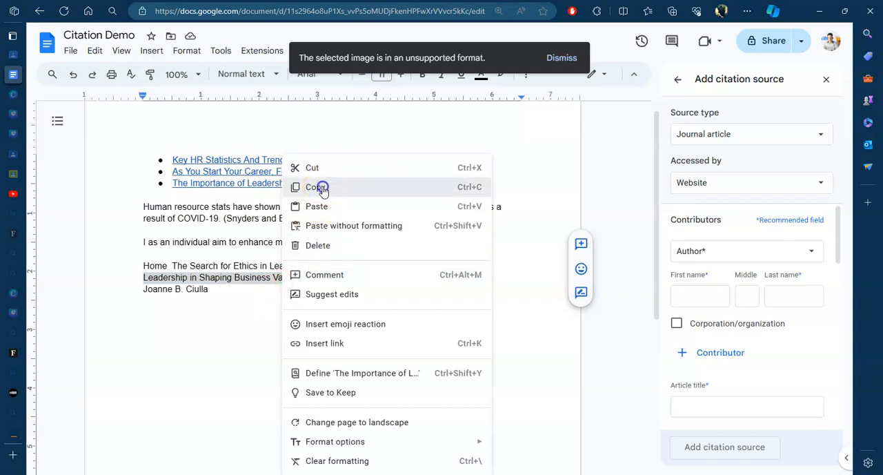
scroll(753, 309, "down", 1)
left_click(715, 305)
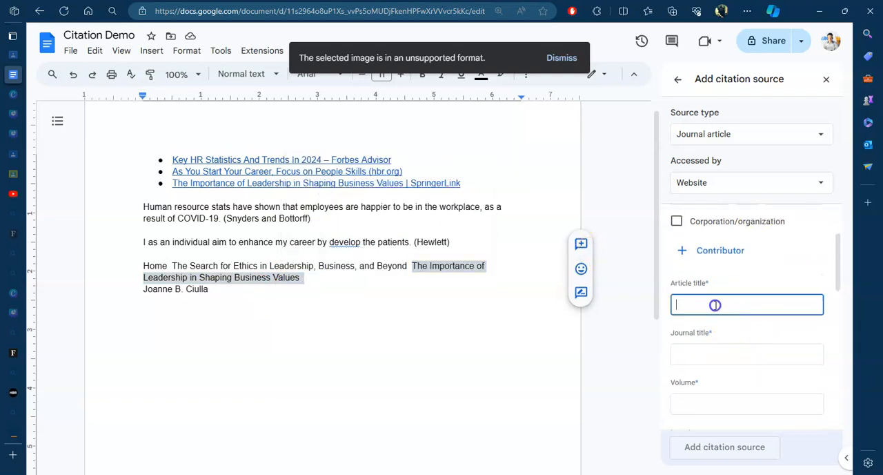
key("ctrl+v")
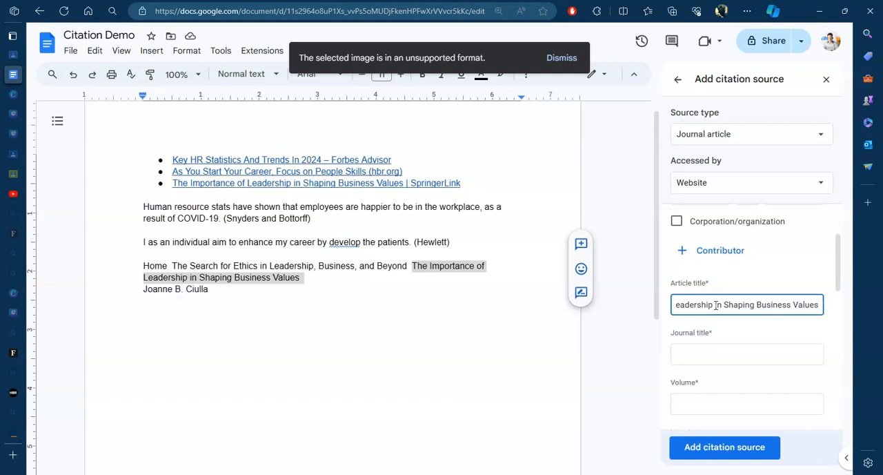
Step: Cut "The Search for Ethics in Leadership, Business, and Beyond" from the pasted text and paste it as the journal title
left_click_drag(172, 266, 388, 266)
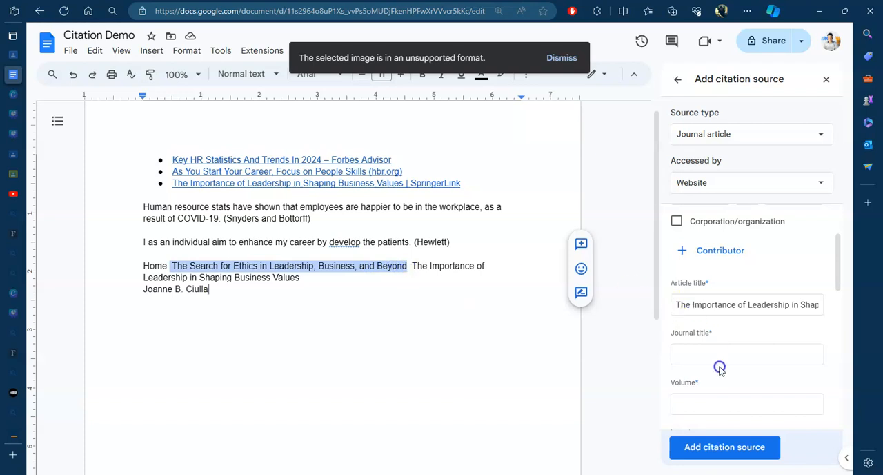
left_click_drag(720, 368, 711, 360)
left_click_drag(350, 277, 648, 338)
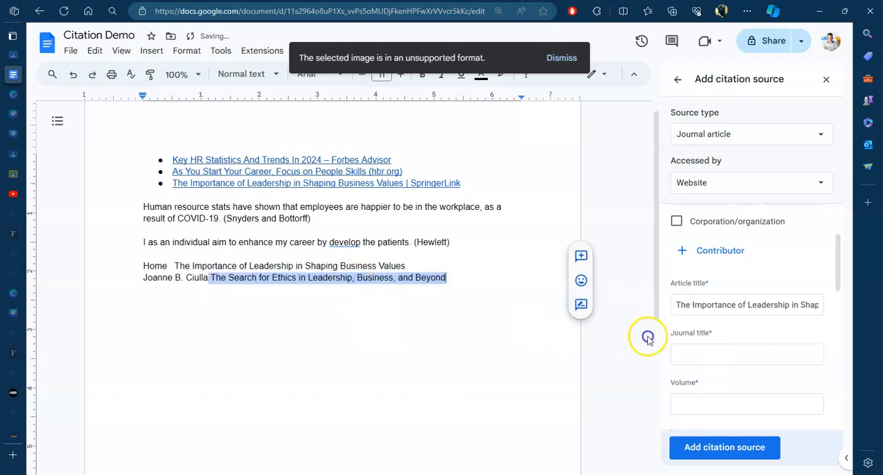
right_click(416, 277)
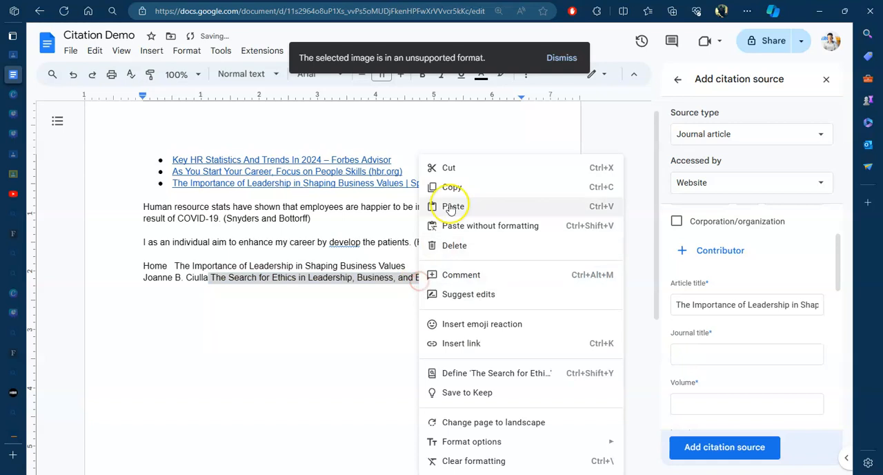
left_click(451, 172)
left_click(692, 354)
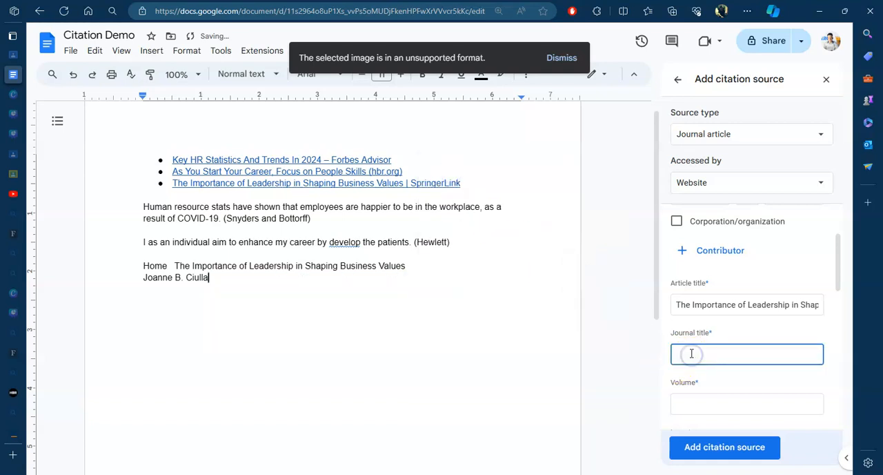
key("ctrl+v")
Step: Enter the chapter author's first name, middle initial and last name as the contributor of the citation source
scroll(699, 313, "up", 3)
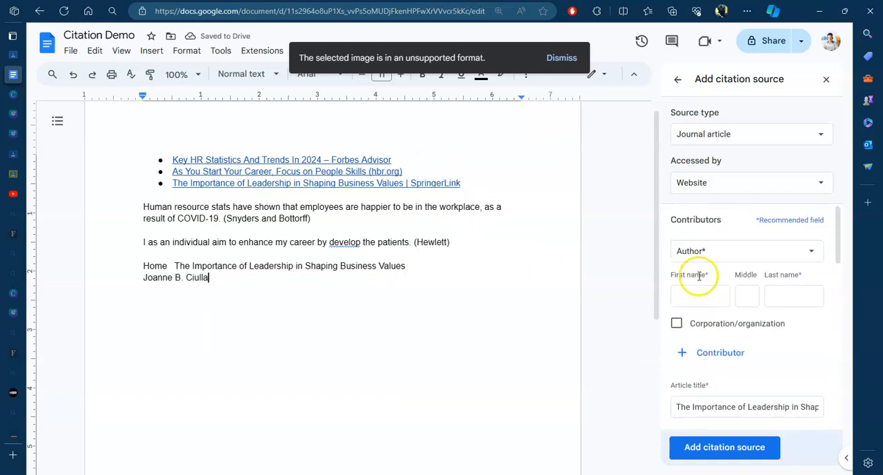
left_click(707, 293)
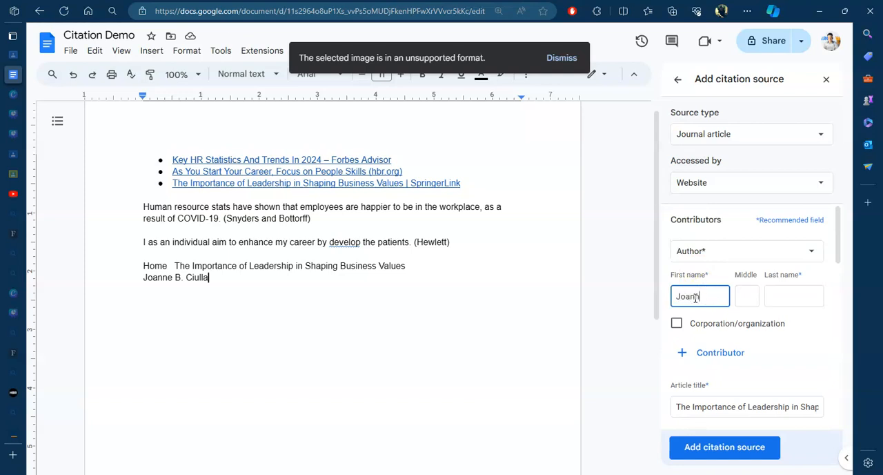
left_click(744, 294)
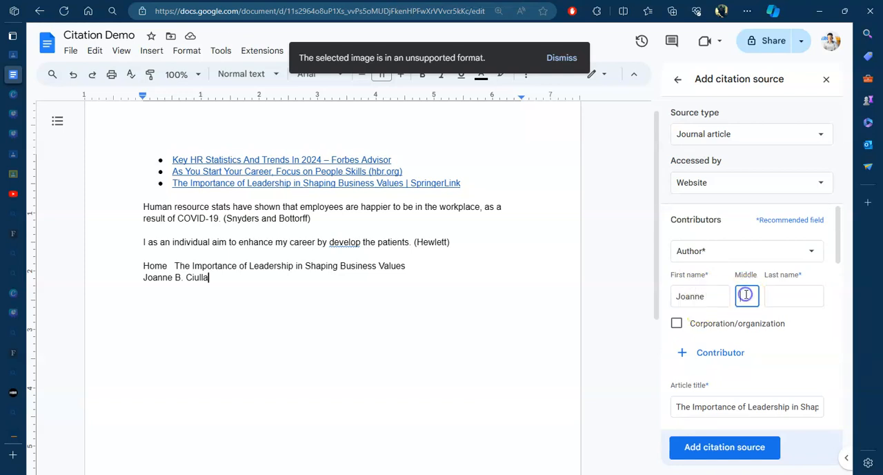
left_click(800, 296)
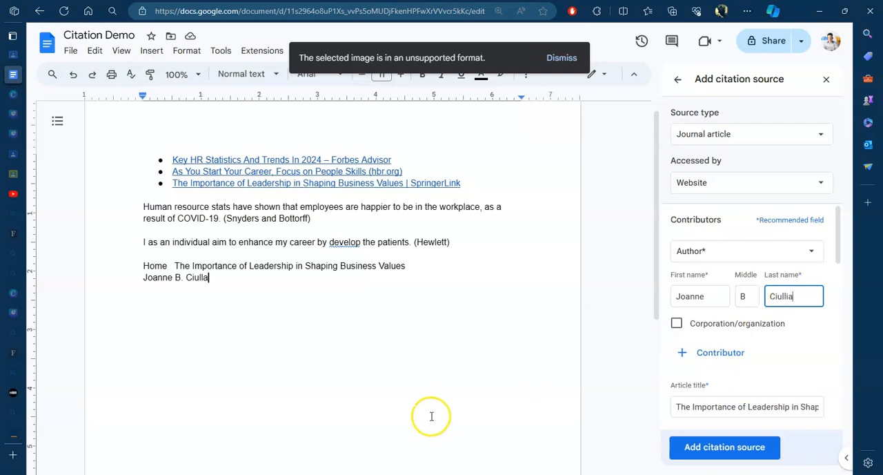
Step: Look up the volume and page range on the SpringerLink page and enter volume 50 and pages 153-164 in the citation source
scroll(717, 383, "down", 3)
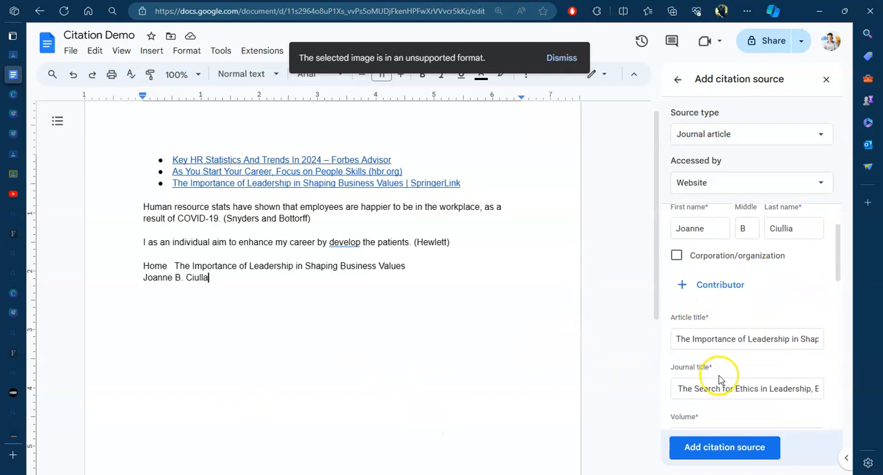
scroll(723, 345, "down", 2)
scroll(721, 345, "up", 1)
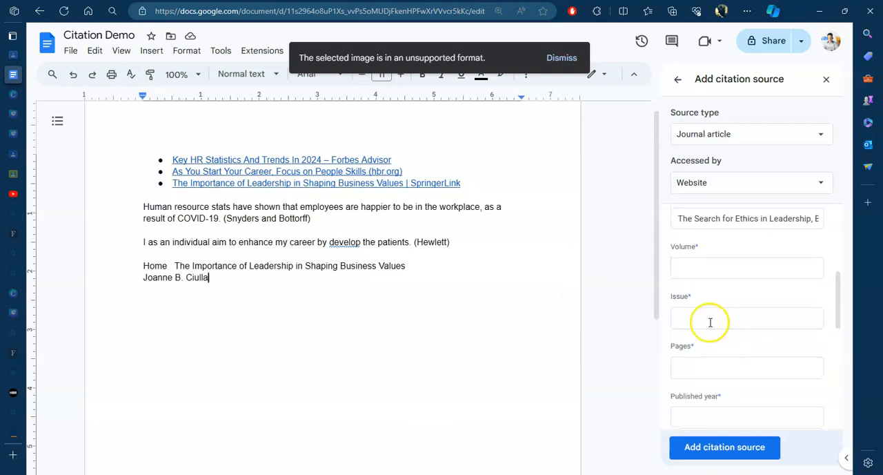
mouse_move(7, 373)
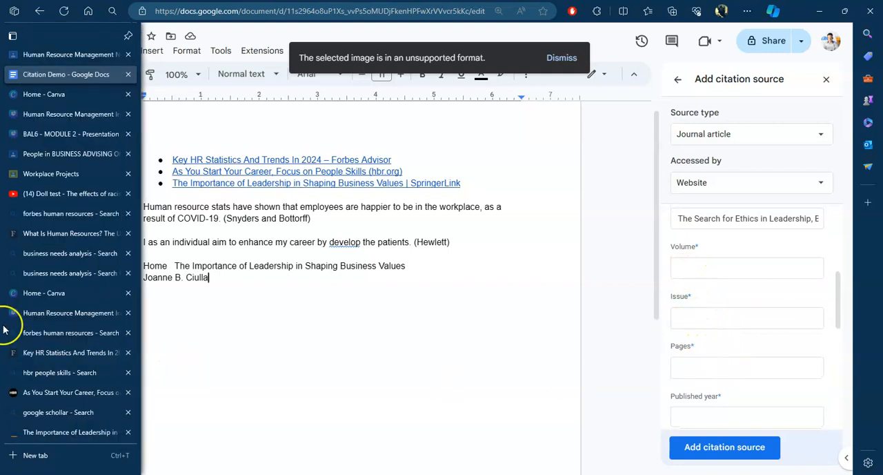
left_click(90, 431)
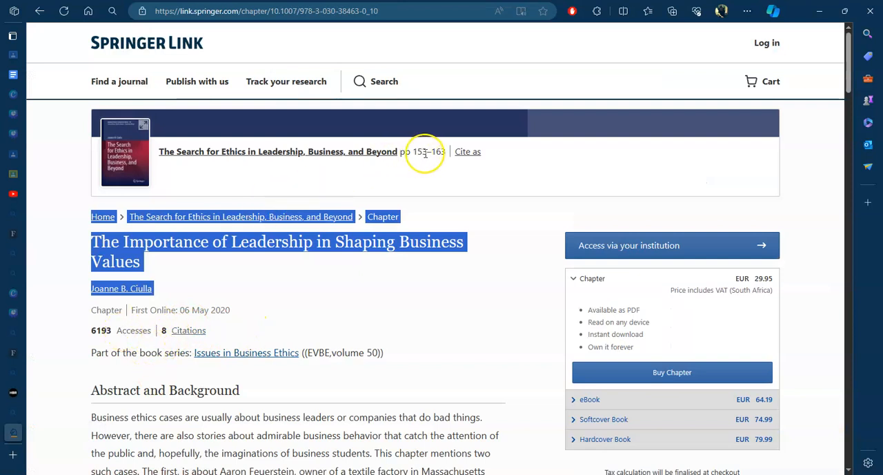
scroll(283, 399, "down", 1)
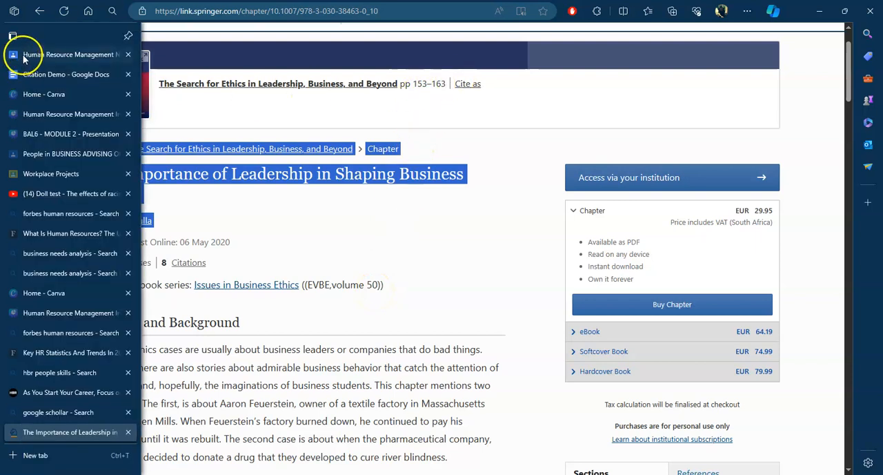
left_click(31, 54)
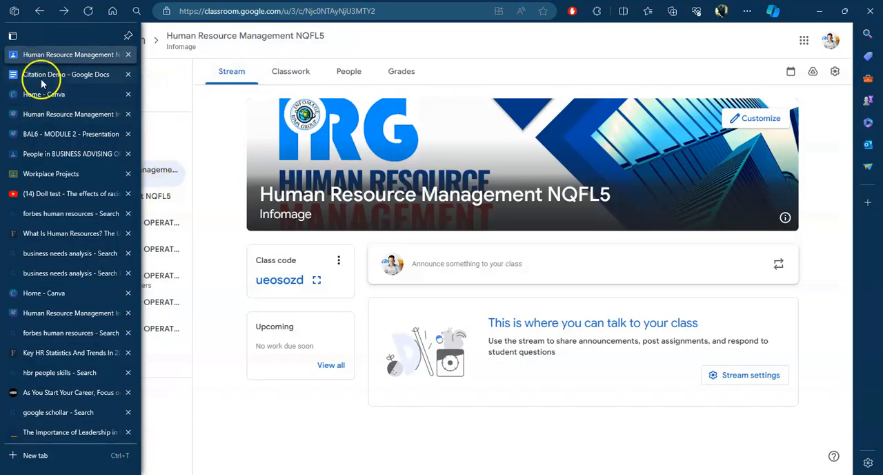
left_click(42, 76)
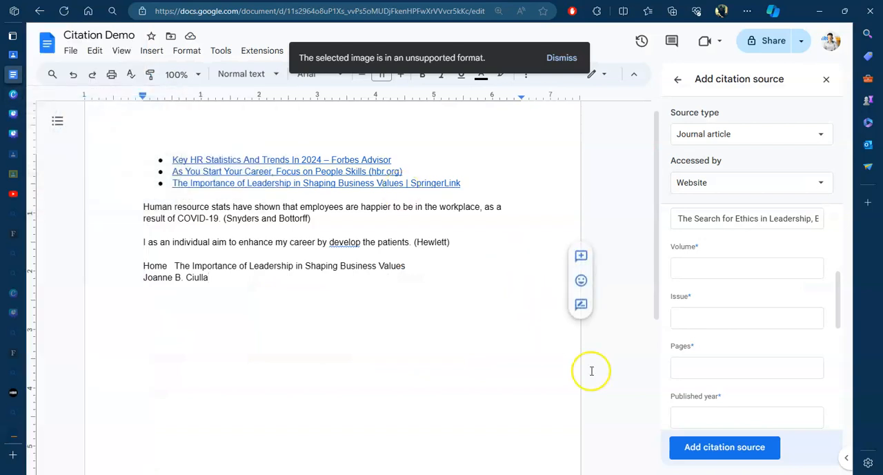
left_click(694, 268)
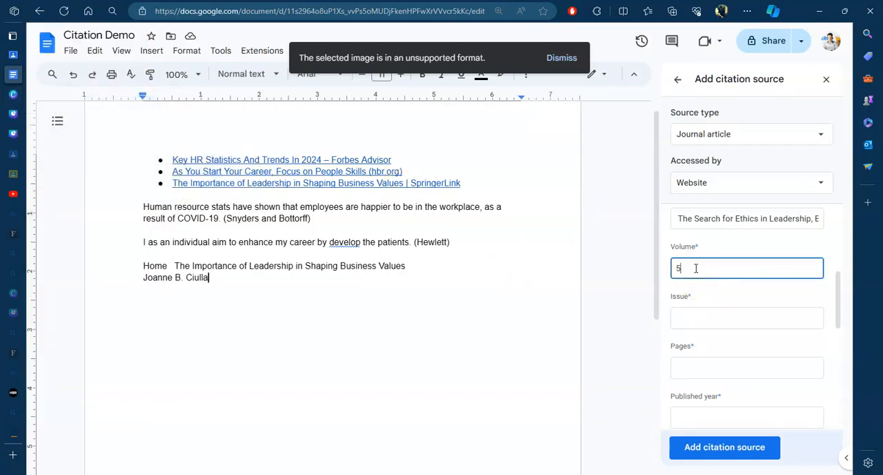
left_click(691, 368)
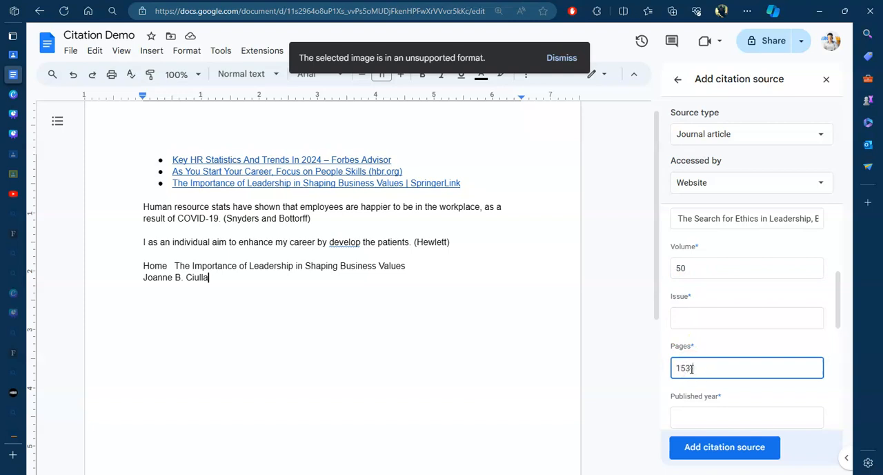
Step: Check the chapter's publication date on the SpringerLink page and set the citation's published year to 2020
scroll(695, 322, "down", 2)
left_click(702, 318)
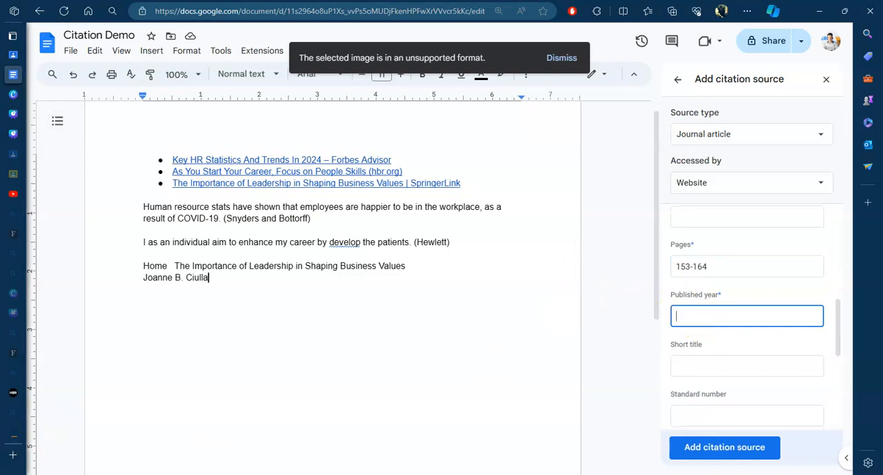
mouse_move(20, 437)
left_click(93, 433)
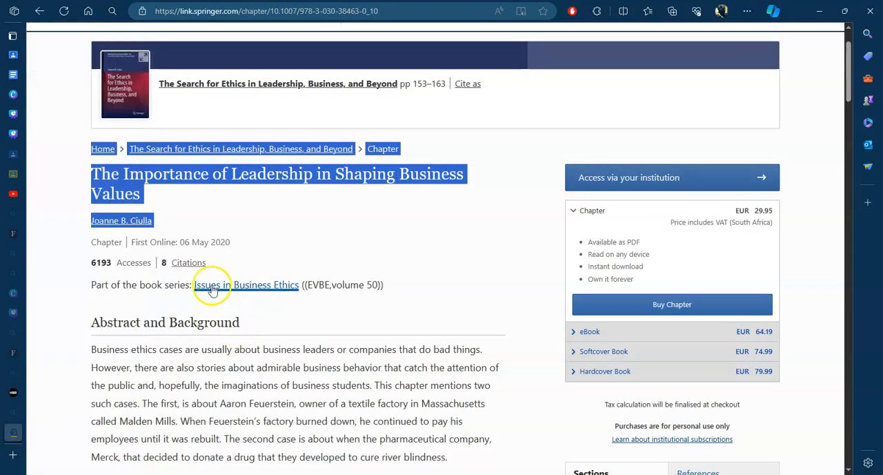
mouse_move(12, 171)
left_click(43, 73)
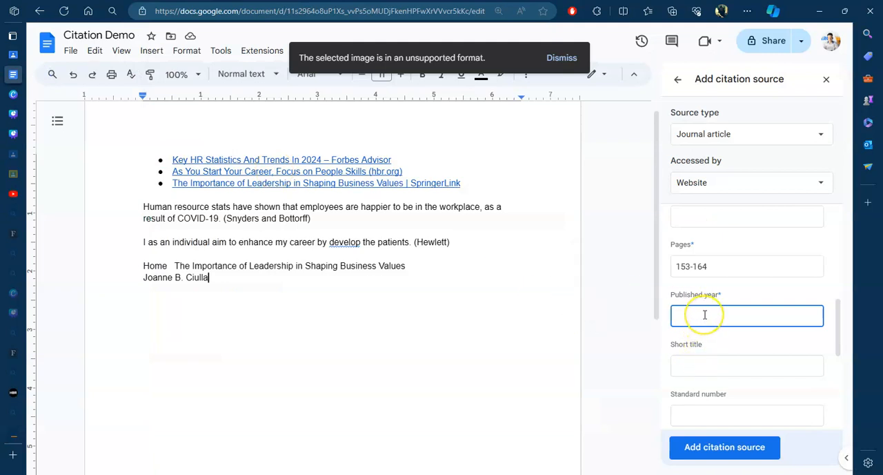
Step: Look through the remaining optional fields and add the journal article to the document's citation sources
scroll(704, 315, "down", 3)
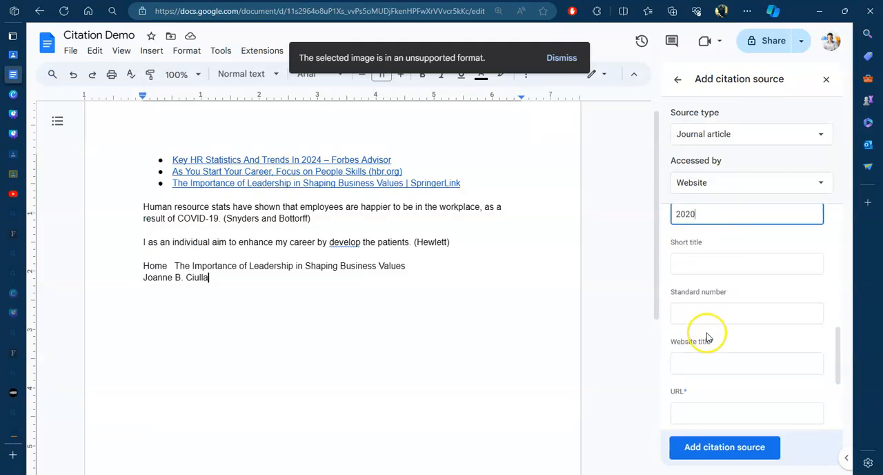
scroll(706, 338, "down", 1)
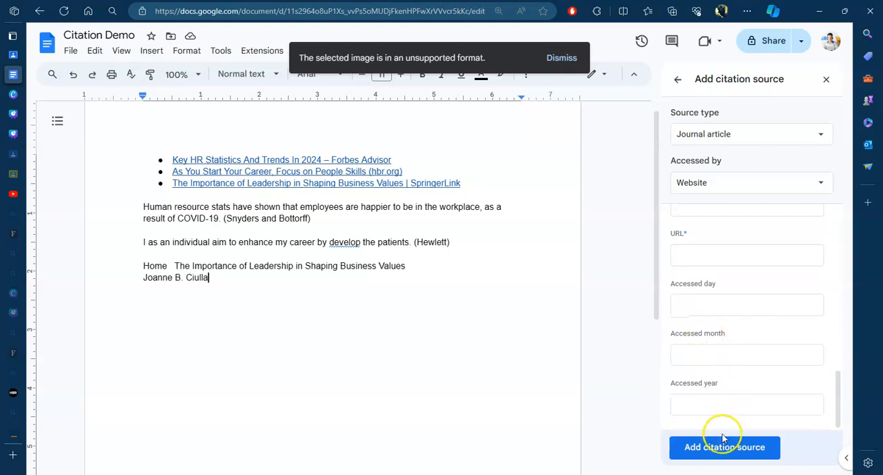
scroll(711, 324, "up", 2)
scroll(699, 305, "up", 3)
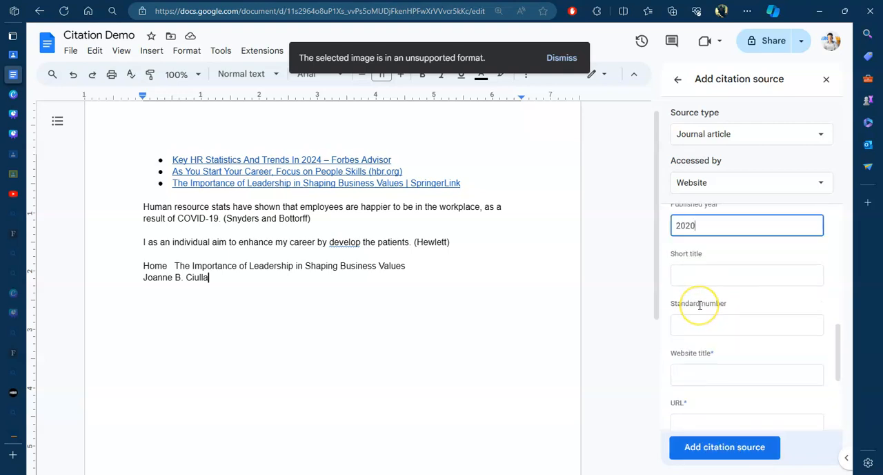
scroll(699, 305, "down", 3)
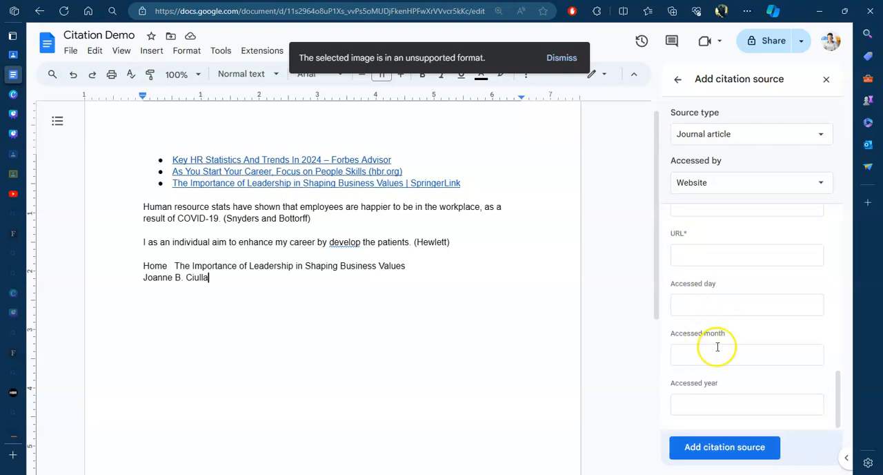
left_click(710, 448)
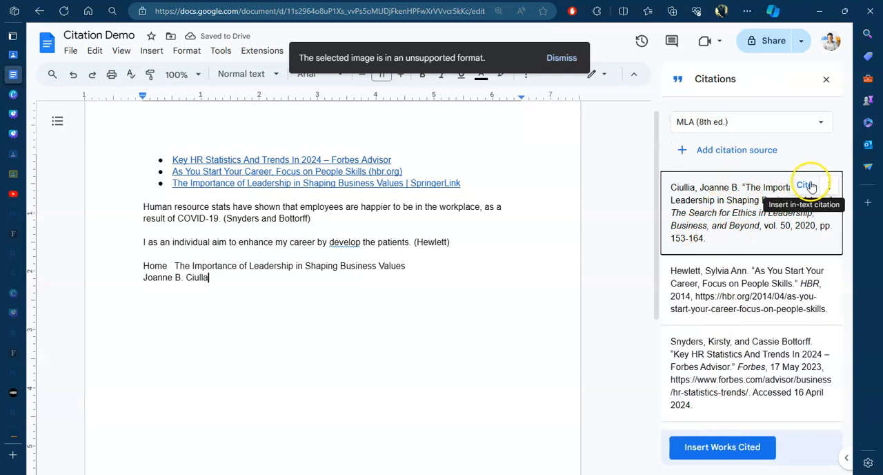
Step: Delete the leftover pasted title and author lines and insert the new journal article's in-text citation after the last sentence
left_click_drag(208, 277, 135, 268)
key("BackSpace")
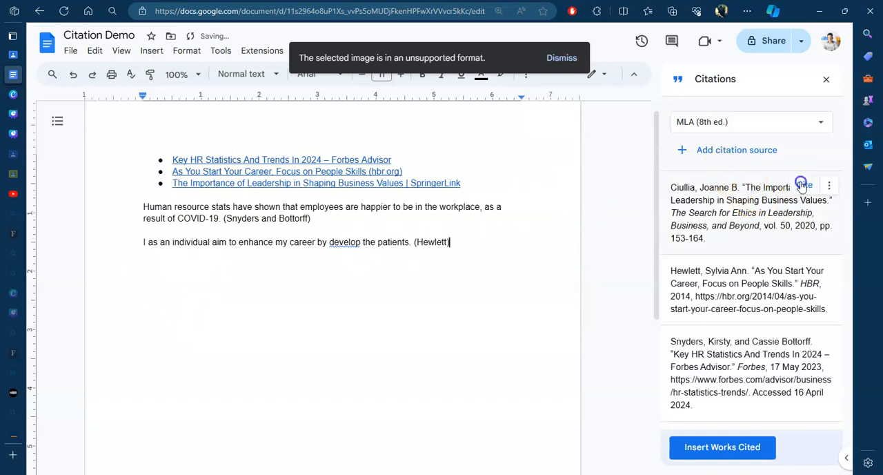
left_click(801, 184)
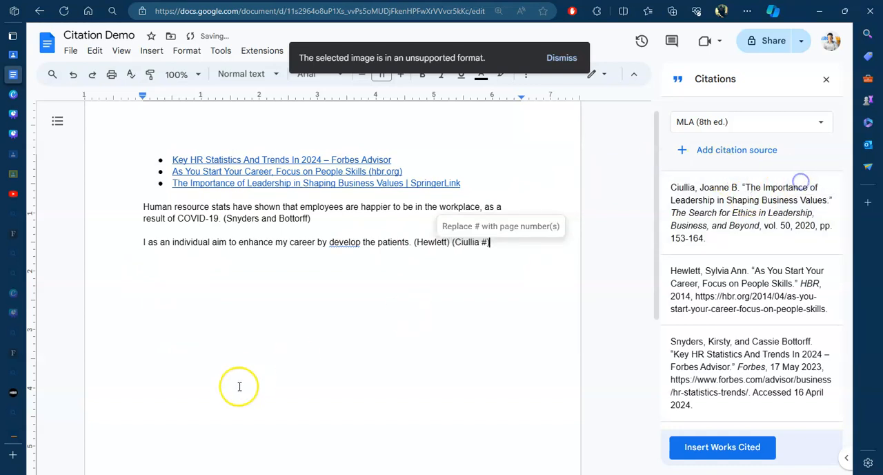
left_click(485, 242)
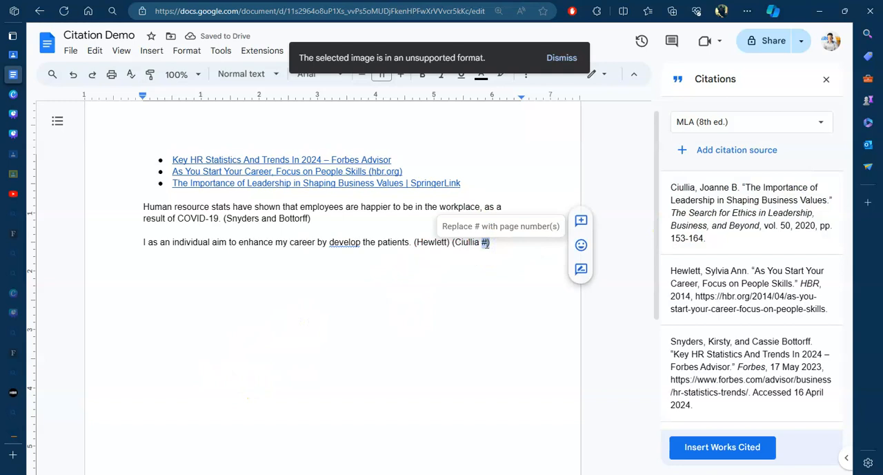
right_click(486, 242)
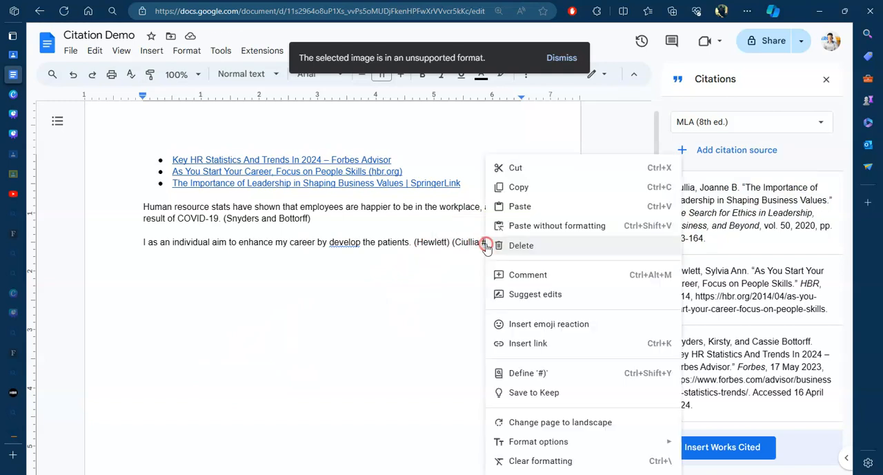
left_click(434, 293)
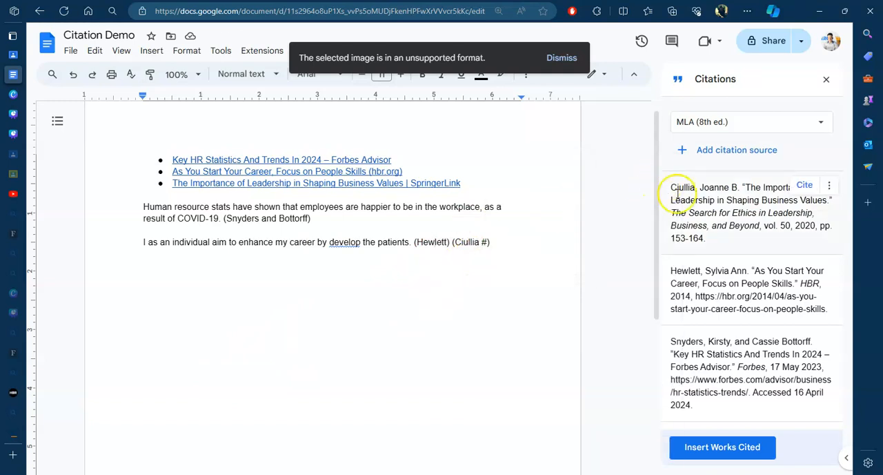
Step: Edit the "The Importance of Leadership in Shaping Business Values" citation source, set its issue to 1 and save it
left_click(831, 186)
left_click(778, 209)
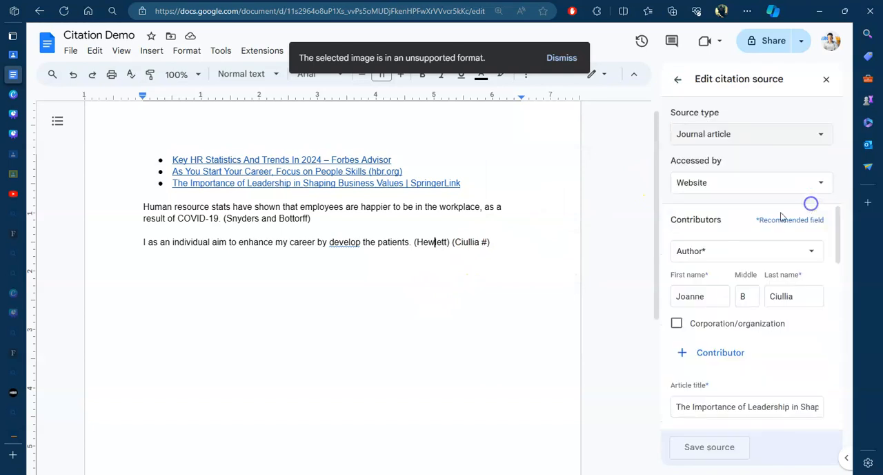
scroll(723, 358, "down", 5)
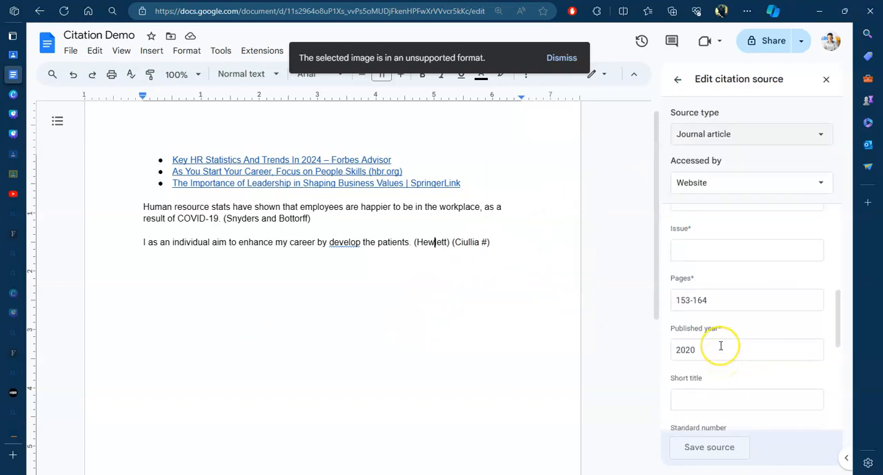
scroll(722, 345, "down", 2)
scroll(721, 348, "up", 3)
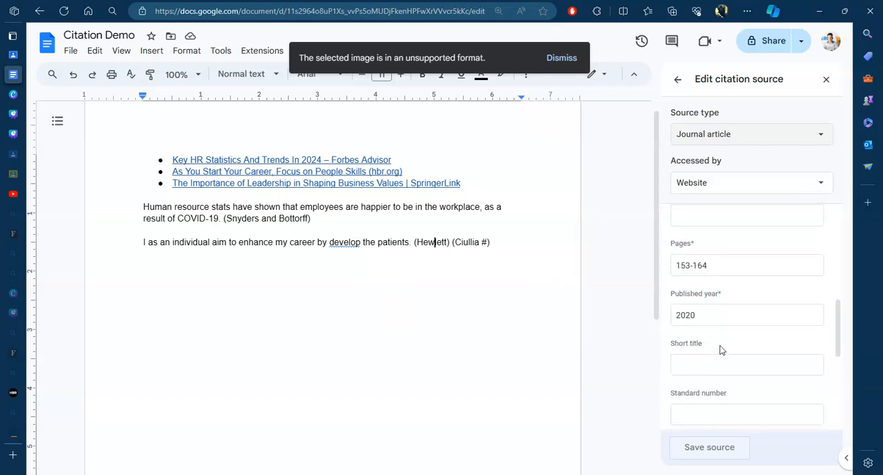
scroll(721, 350, "up", 1)
left_click(721, 350)
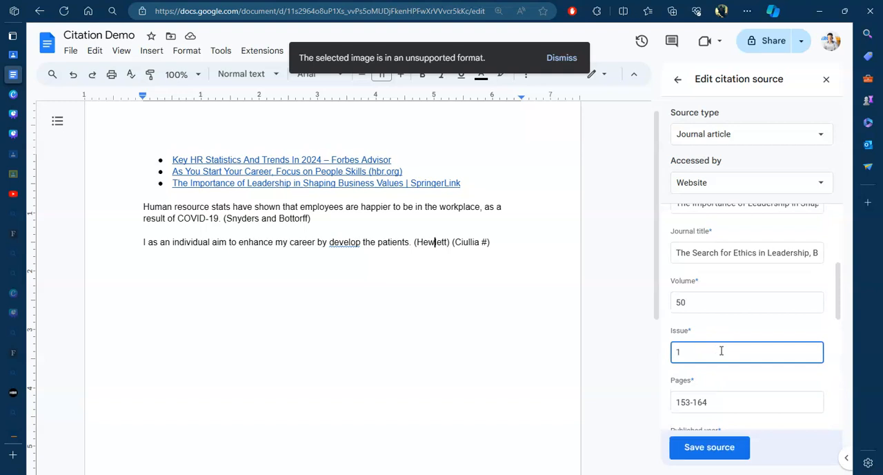
left_click(693, 448)
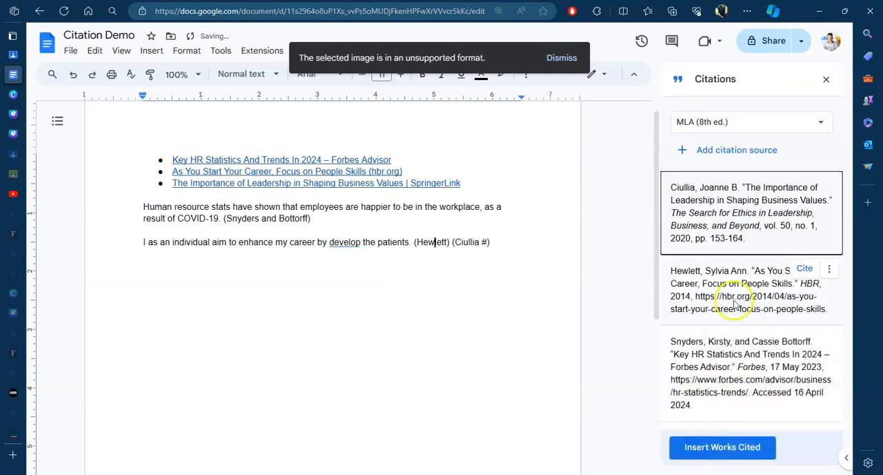
Step: Accept the suggested correction of "develop" to "developing" in the last sentence
left_click(458, 362)
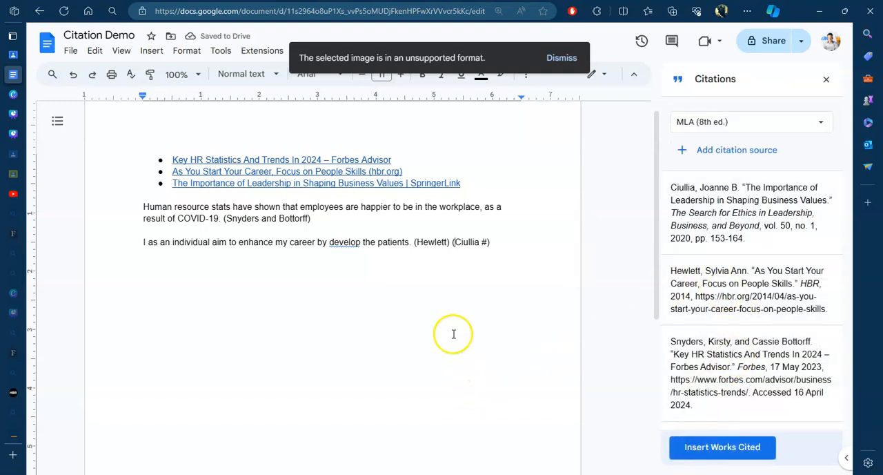
left_click(347, 245)
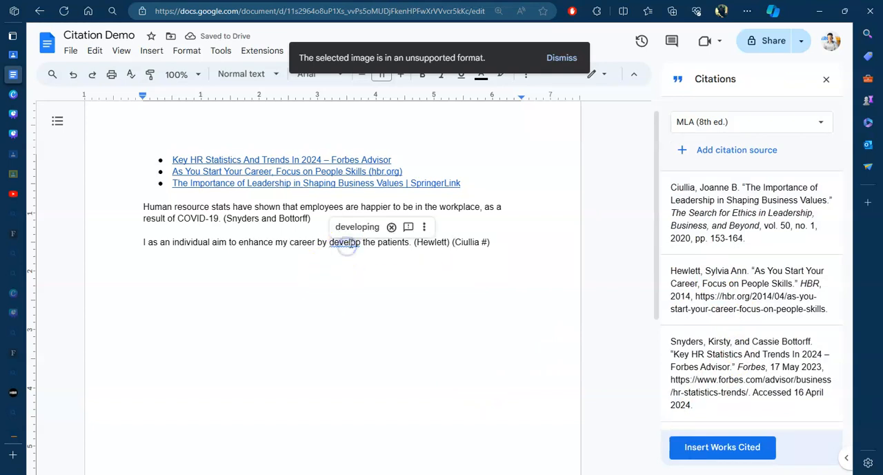
left_click(358, 226)
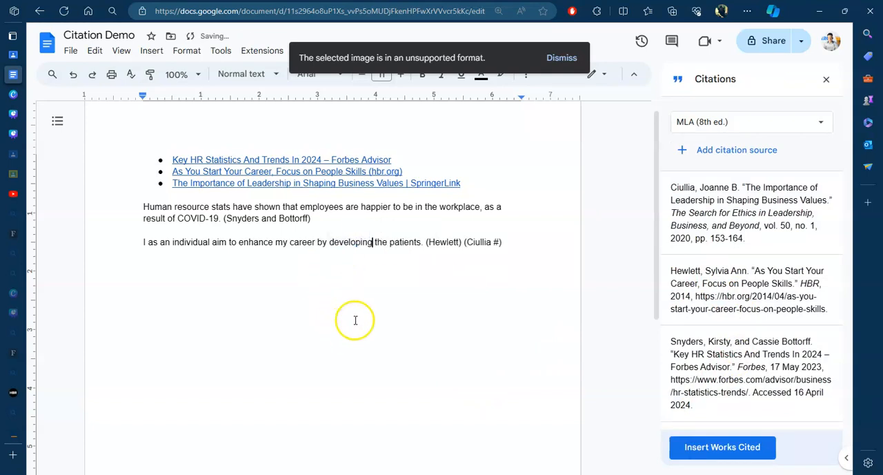
Step: Remove the "#" page placeholder and the space before it from the journal article's in-text citation at the end of the last sentence
left_click(498, 239)
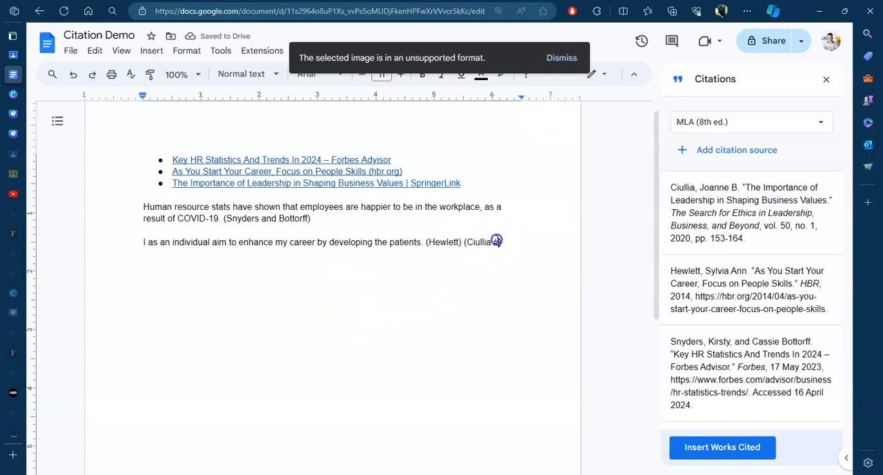
left_click_drag(498, 241, 487, 243)
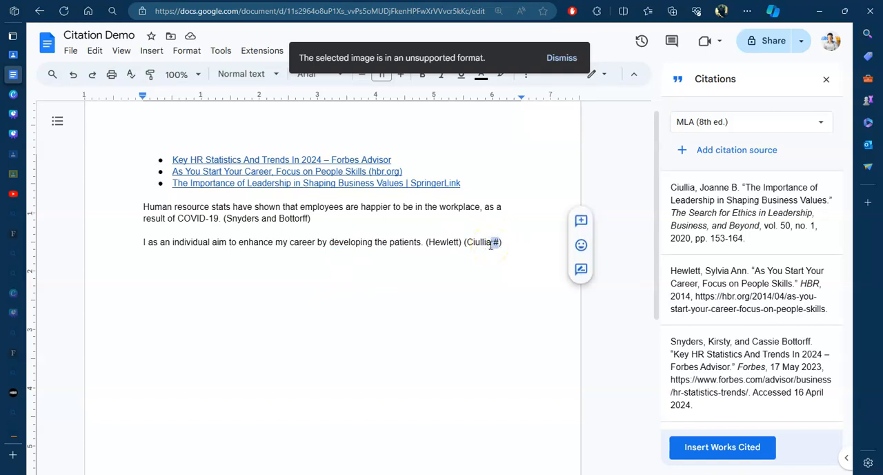
left_click(497, 242)
key("BackSpace")
key("BackSpace")
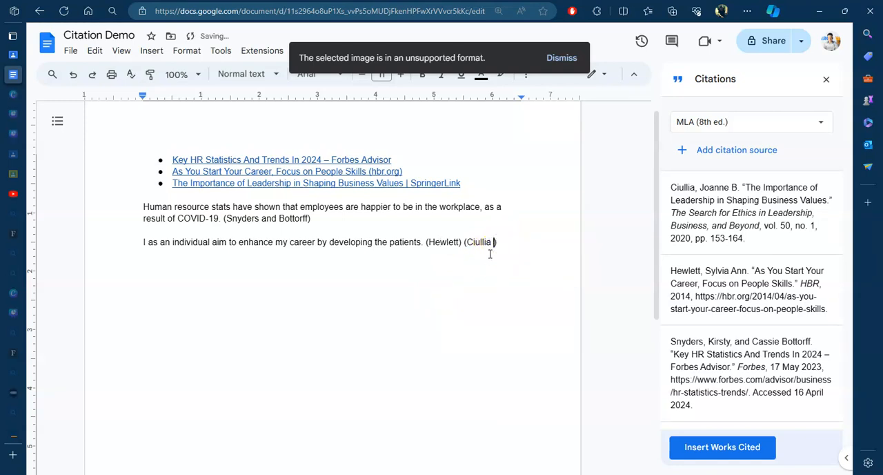
left_click(245, 345)
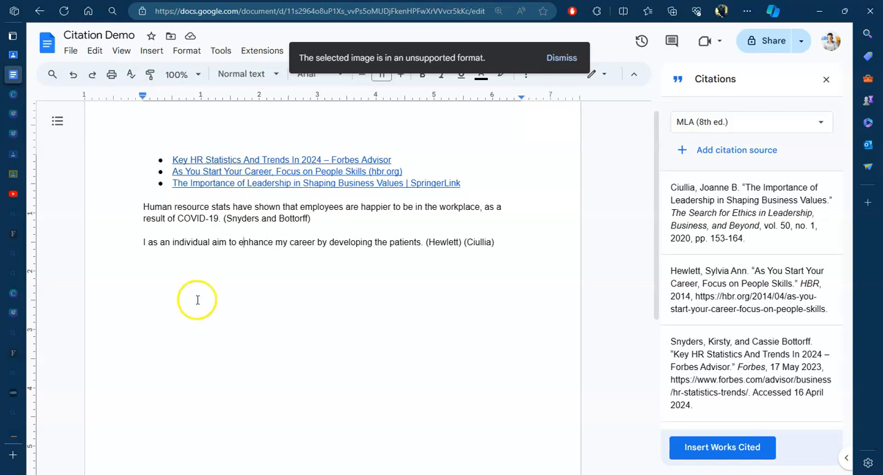
Step: Add three new lines below the last sentence and dismiss the unsupported image format notification
left_click(494, 242)
key("Return")
key("Return")
key("Return")
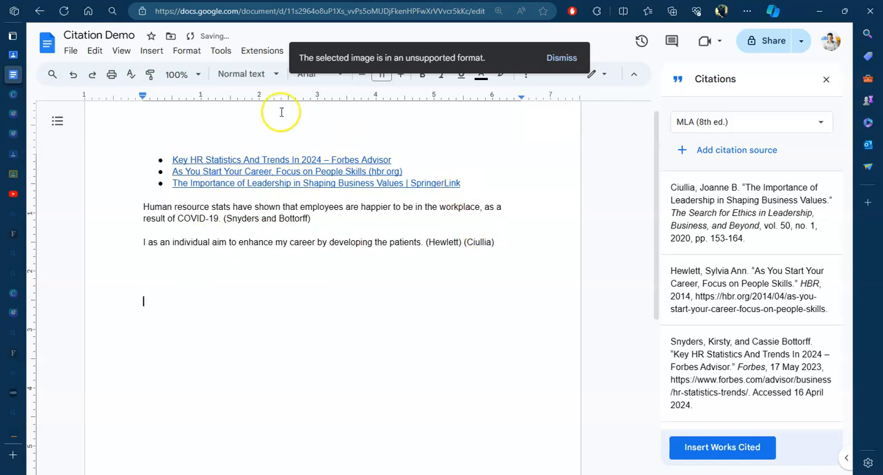
left_click(570, 59)
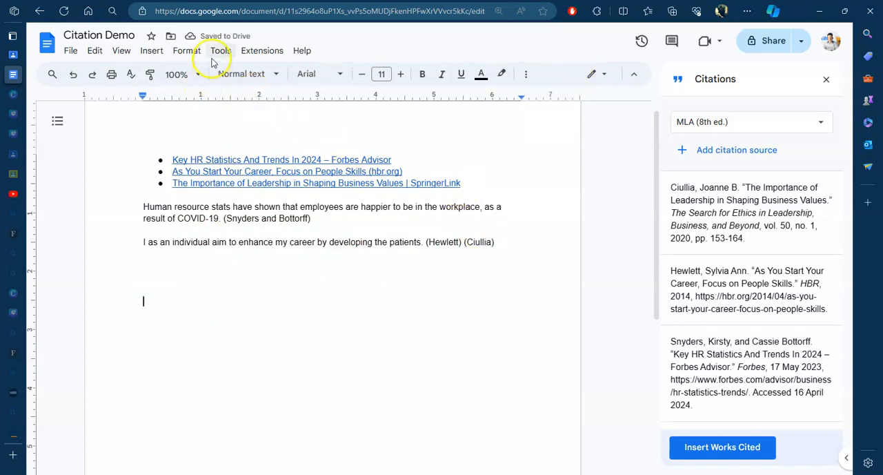
left_click(151, 50)
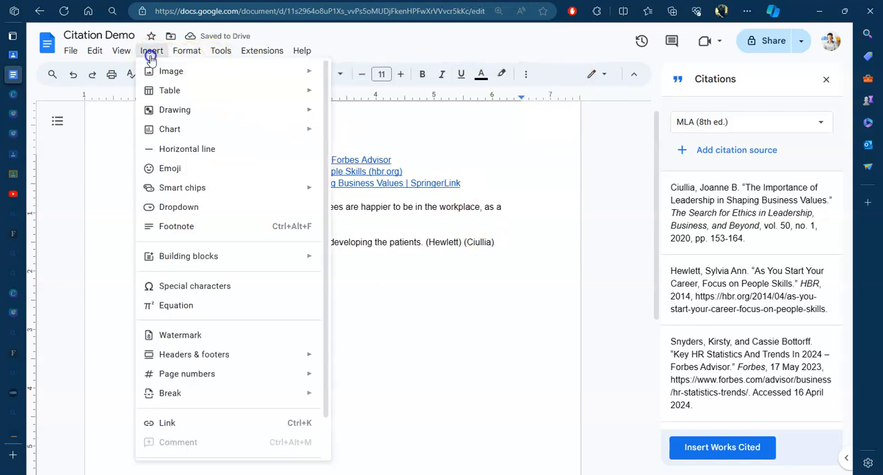
left_click(193, 48)
left_click(221, 50)
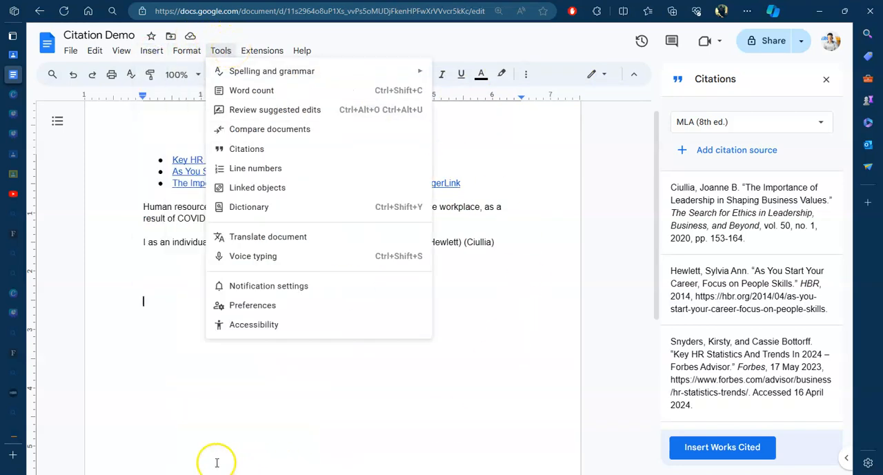
left_click(173, 417)
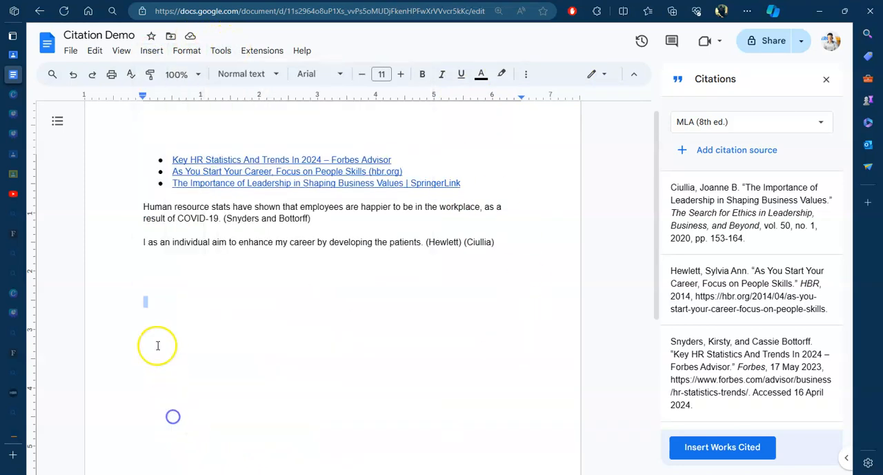
Step: Insert the Works Cited list below the body text and move it onto its own page with a page break before the heading
left_click(727, 447)
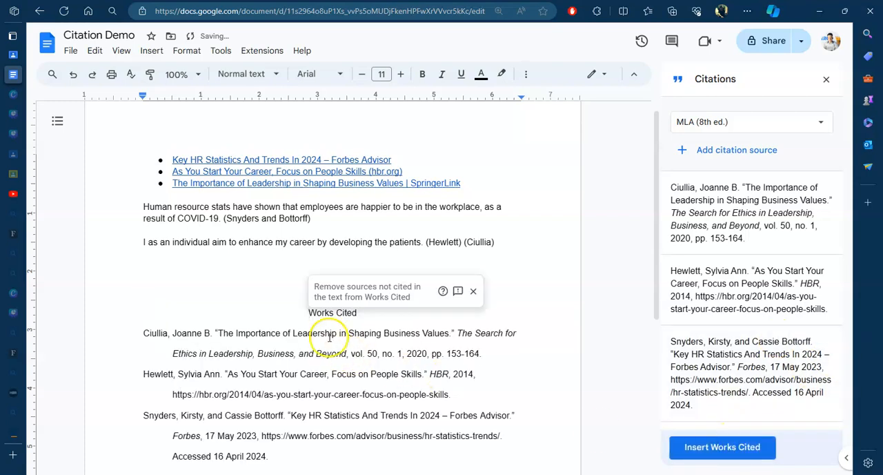
scroll(221, 414, "down", 2)
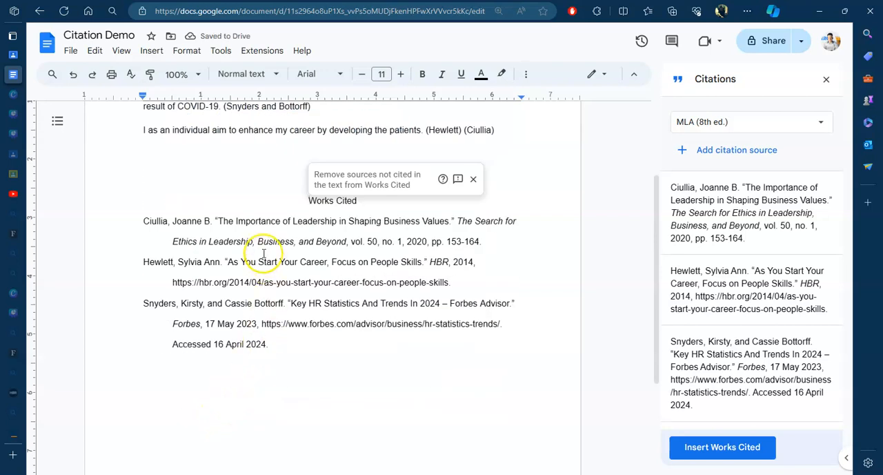
left_click(290, 201)
key("ctrl+Return")
scroll(262, 220, "down", 2)
scroll(262, 242, "down", 3)
scroll(273, 262, "up", 10)
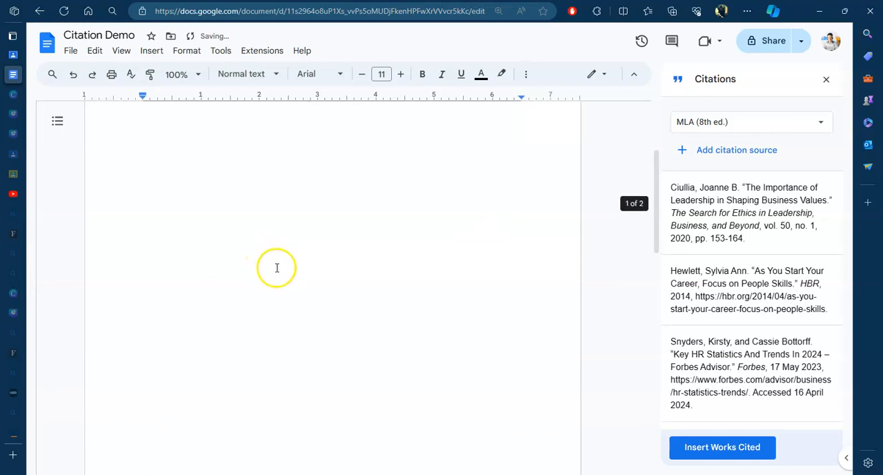
scroll(240, 362, "down", 10)
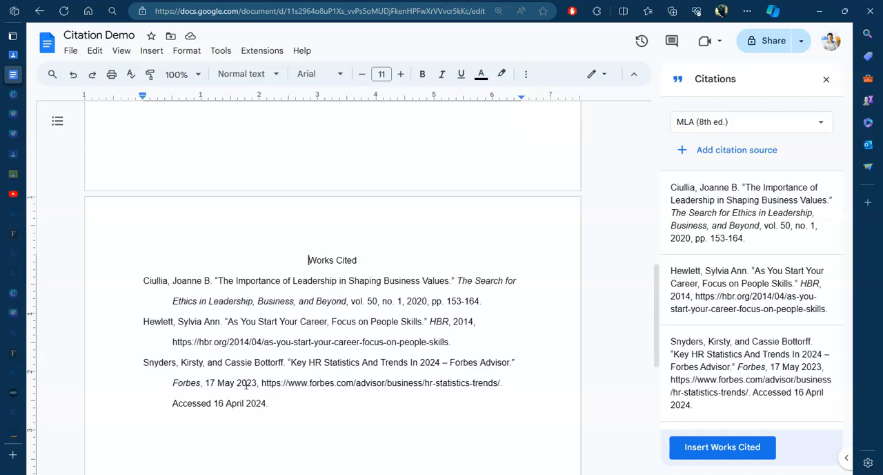
scroll(252, 380, "up", 8)
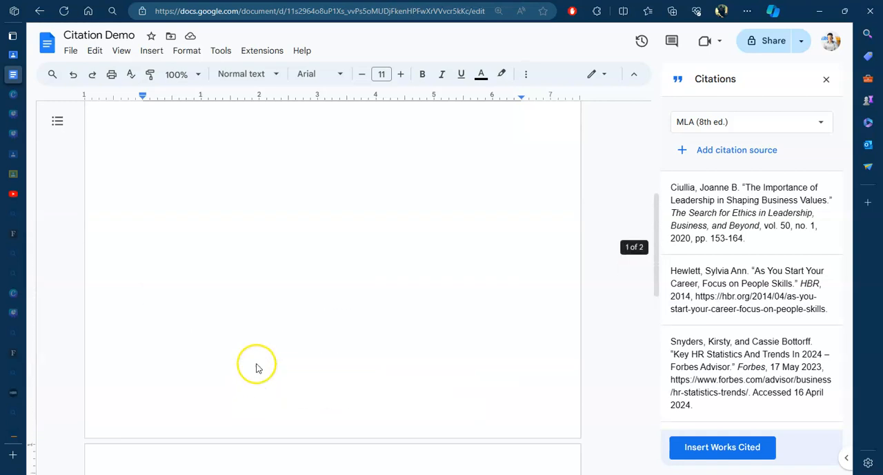